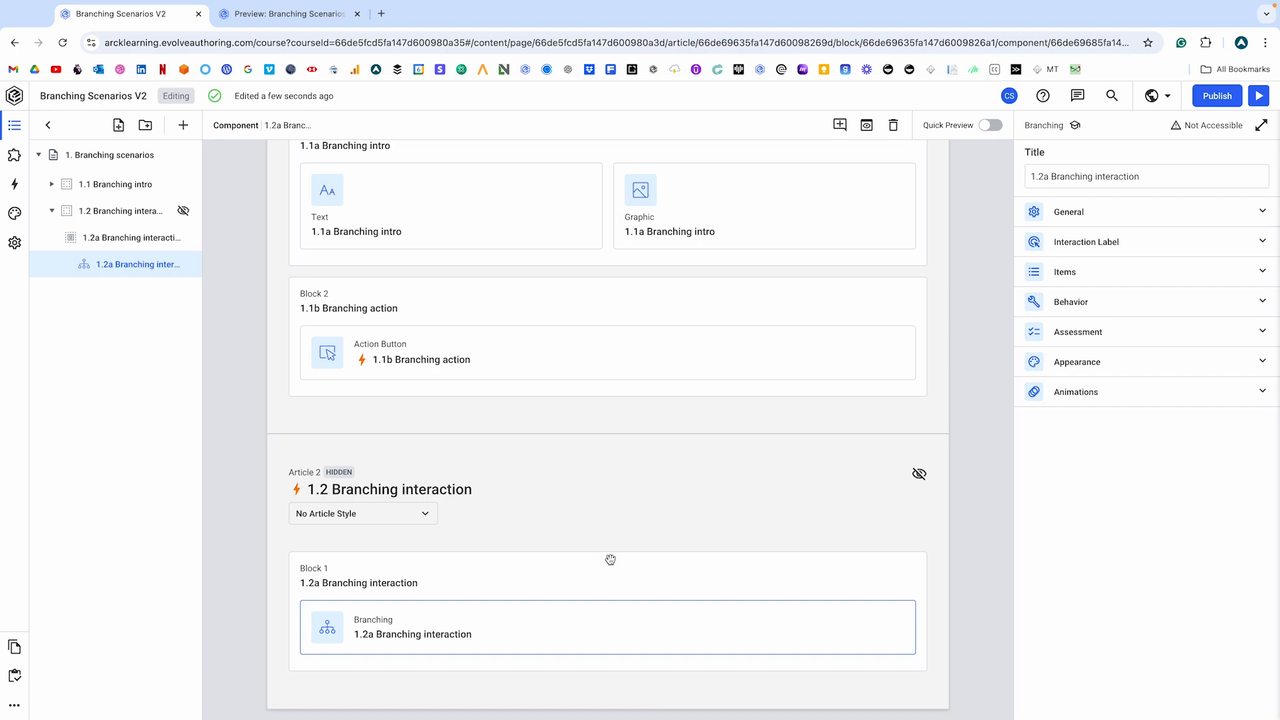
Open the 1.2a Branching interaction's items map in full view and reposition cards 4, 6 and 7.
left_click(581, 618)
left_click(1092, 284)
left_click(1063, 180)
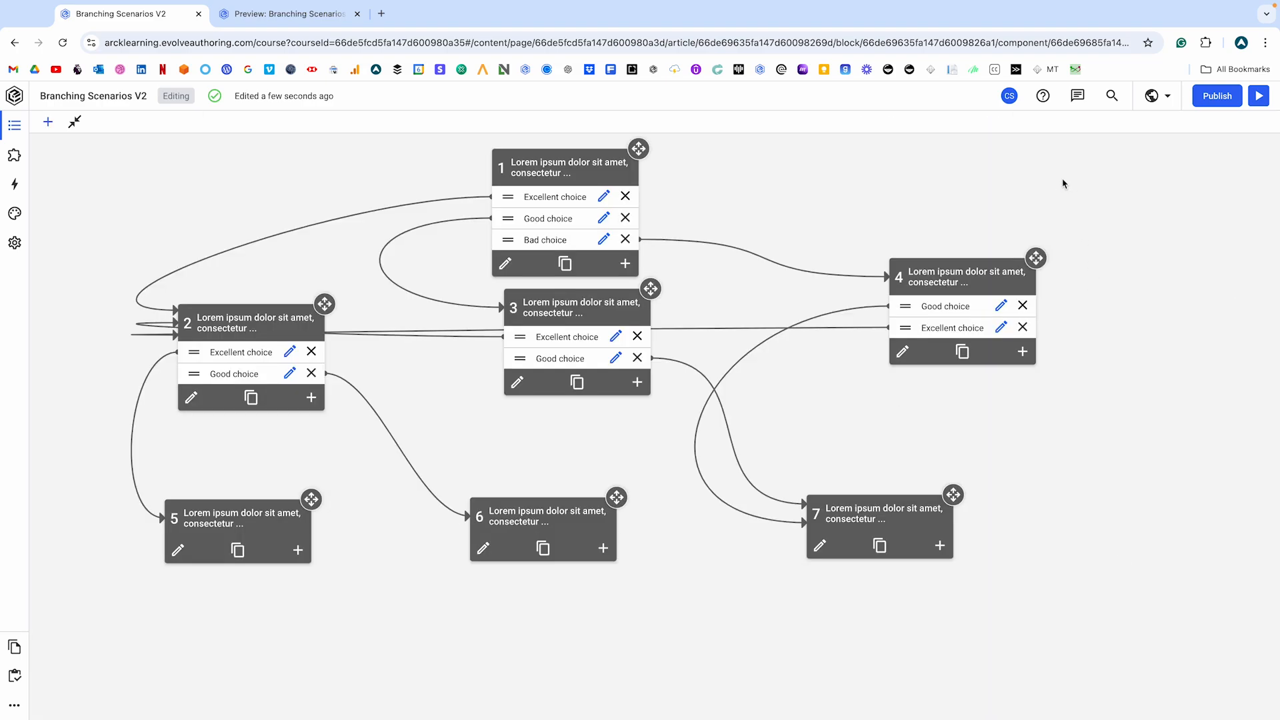
left_click_drag(1036, 258, 1003, 271)
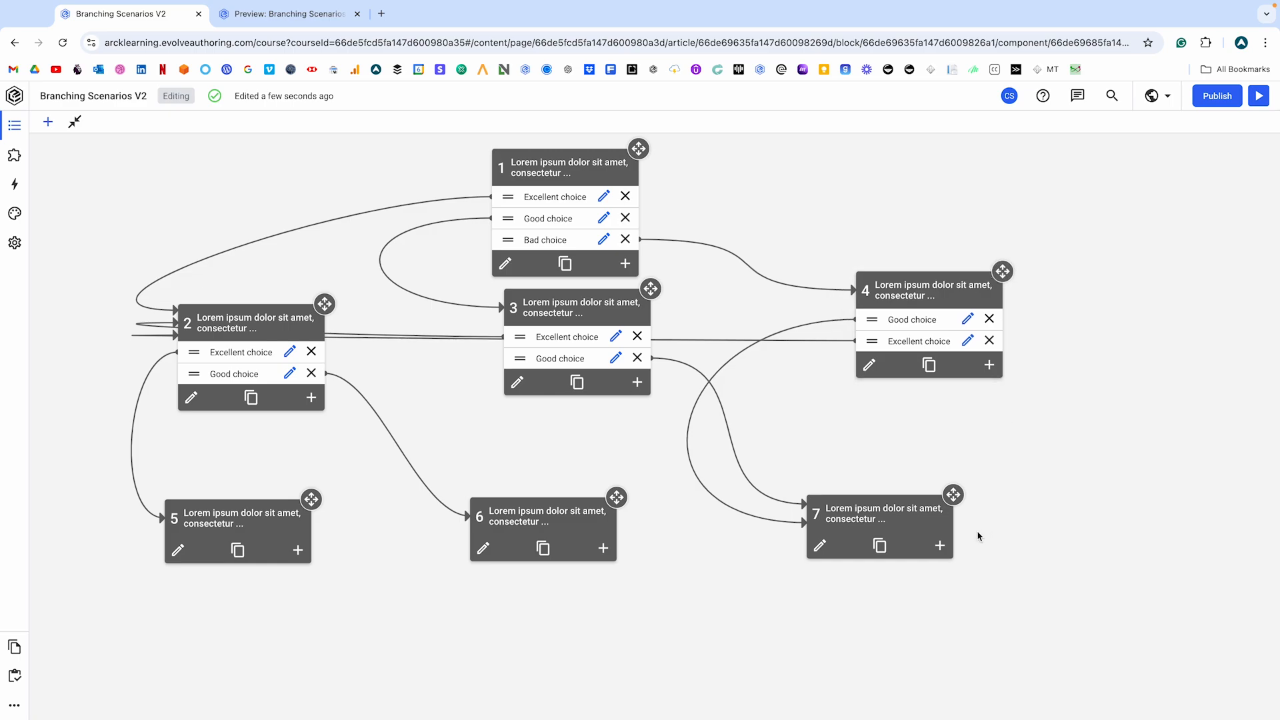
left_click_drag(953, 495, 972, 509)
left_click_drag(617, 498, 648, 508)
scroll(339, 366, "down", 1)
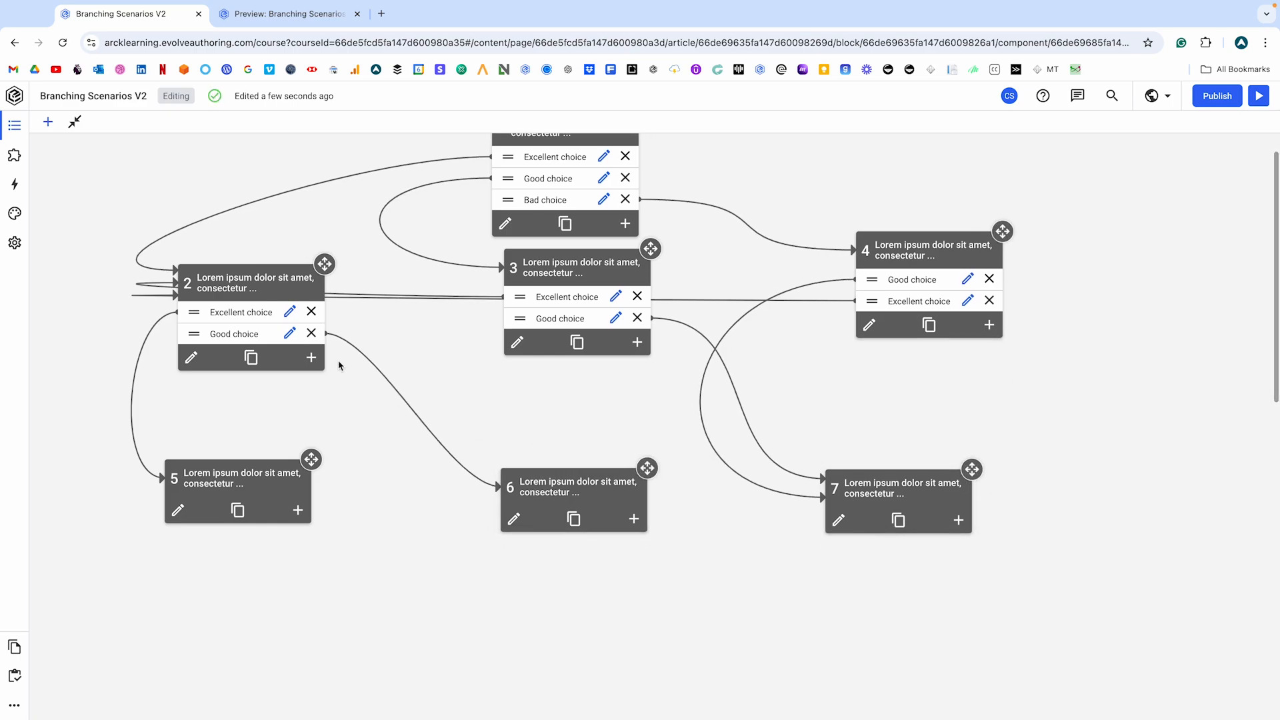
scroll(273, 318, "up", 1)
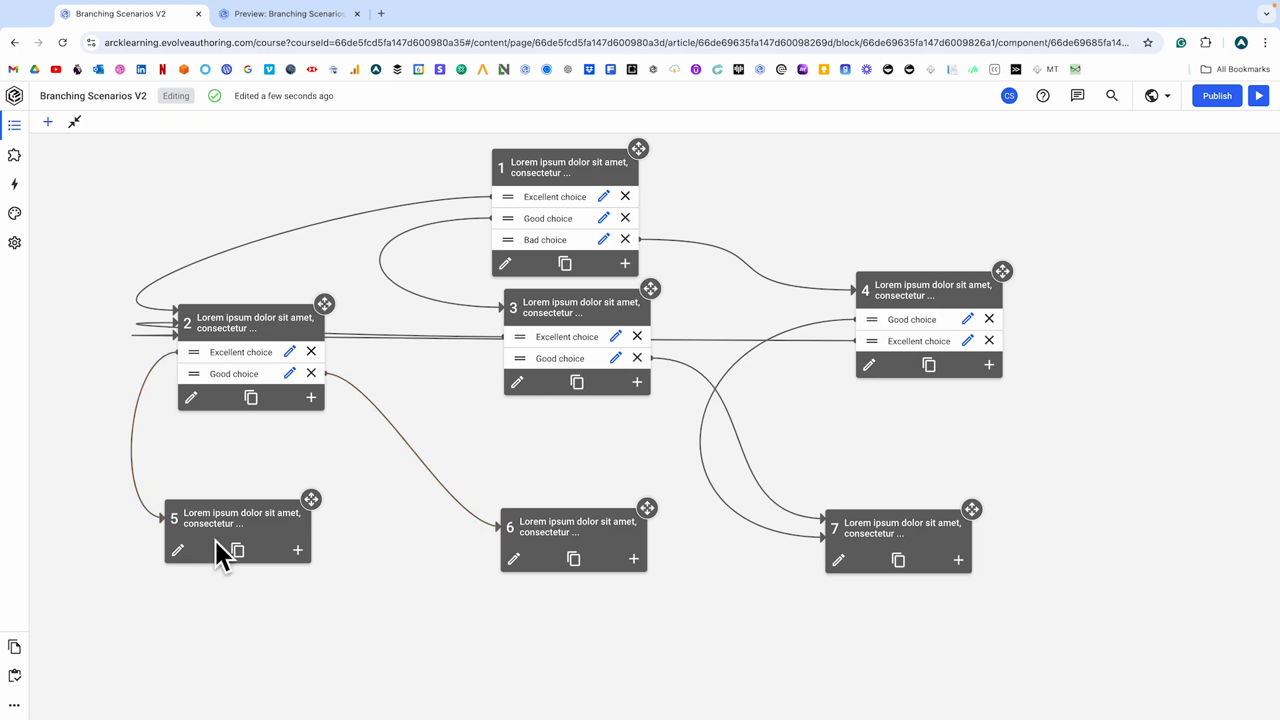
left_click_drag(647, 508, 647, 501)
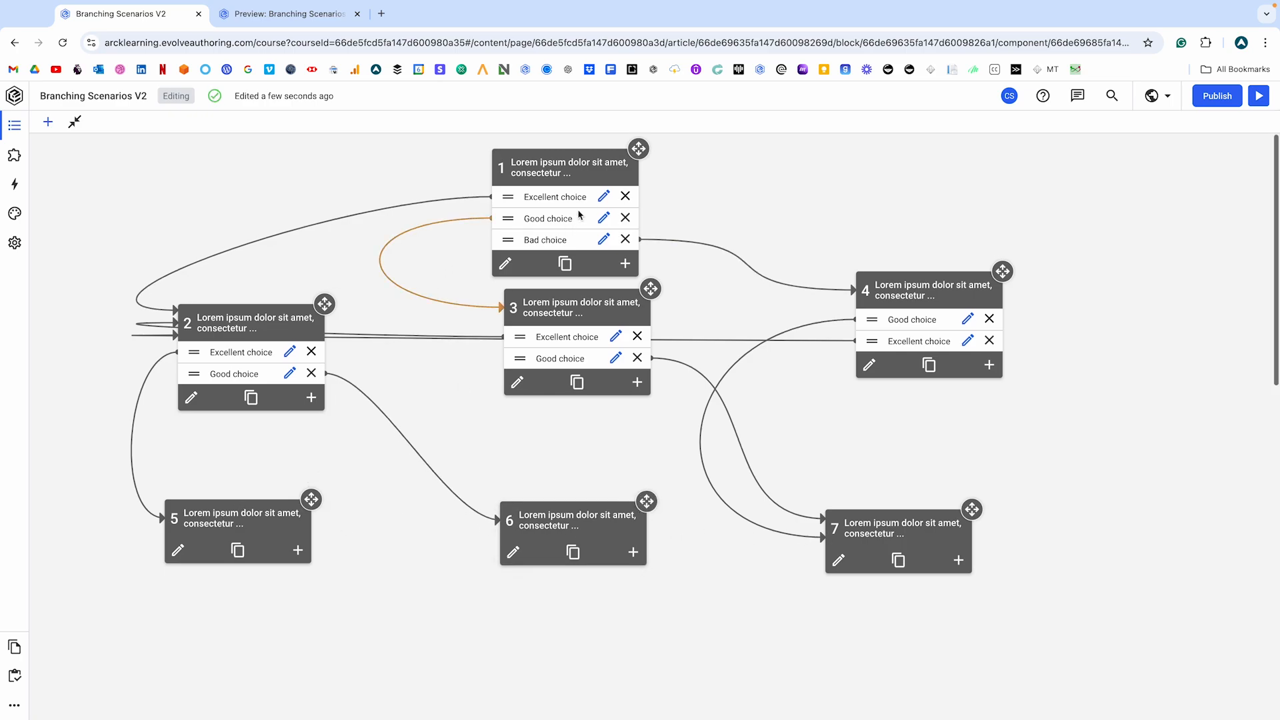
Examine the scores of item 1's Excellent, Good and Bad choice options, and close the items map.
left_click(604, 196)
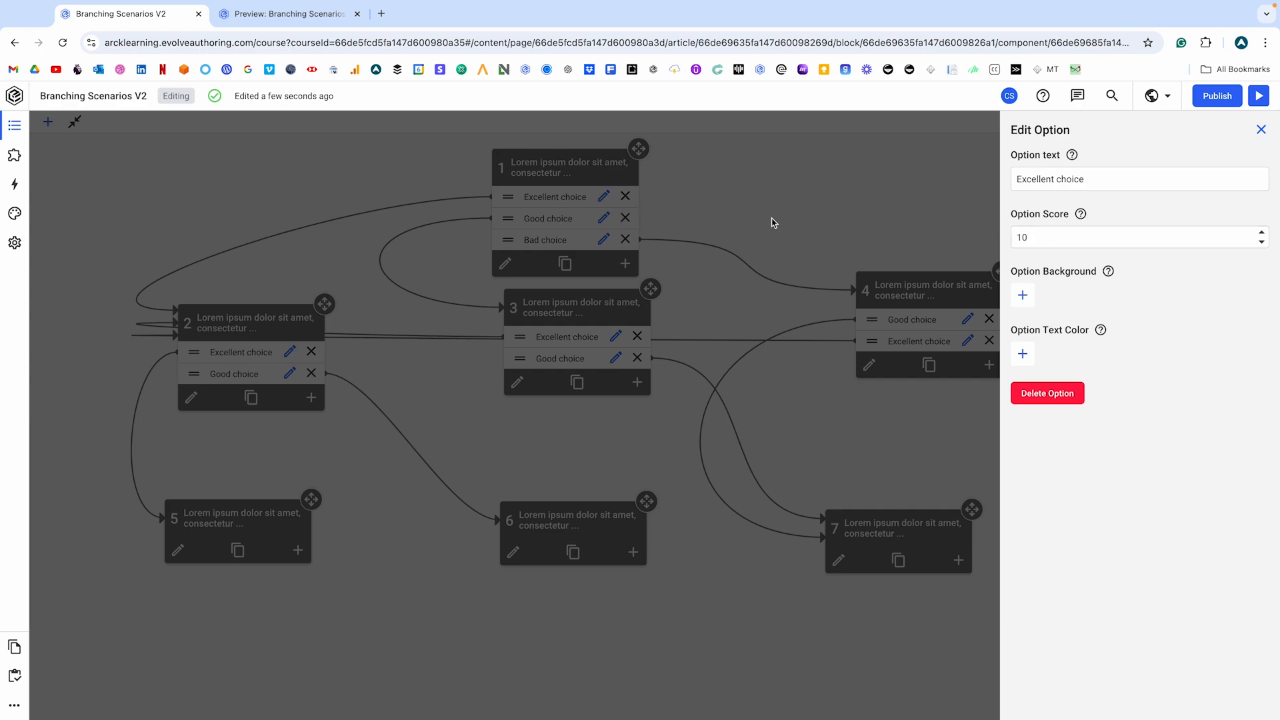
left_click(603, 218)
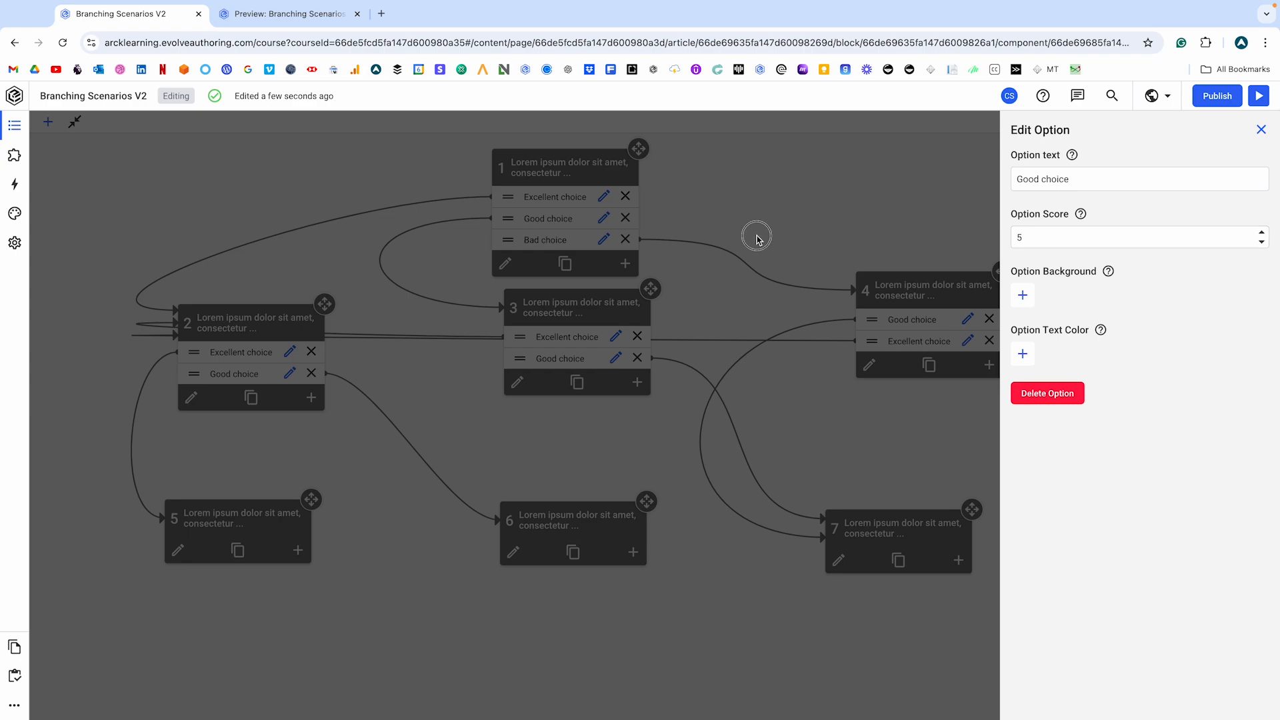
left_click(603, 239)
left_click(765, 230)
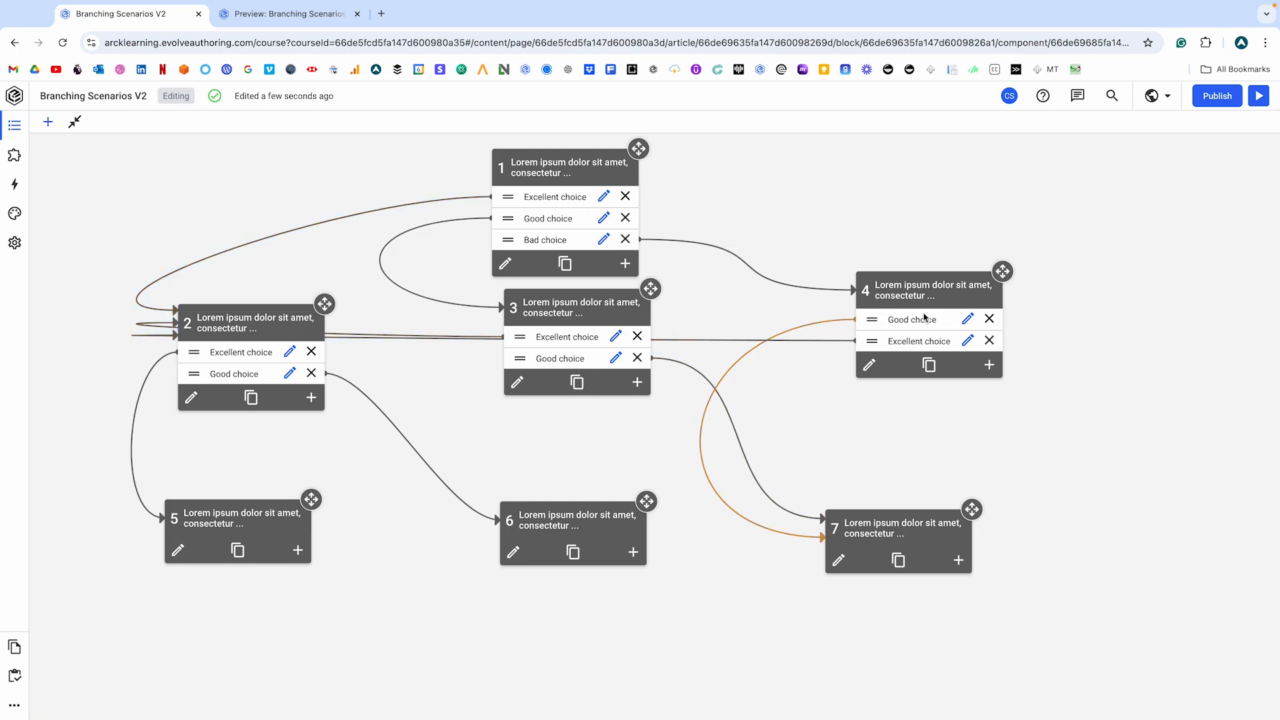
left_click(75, 122)
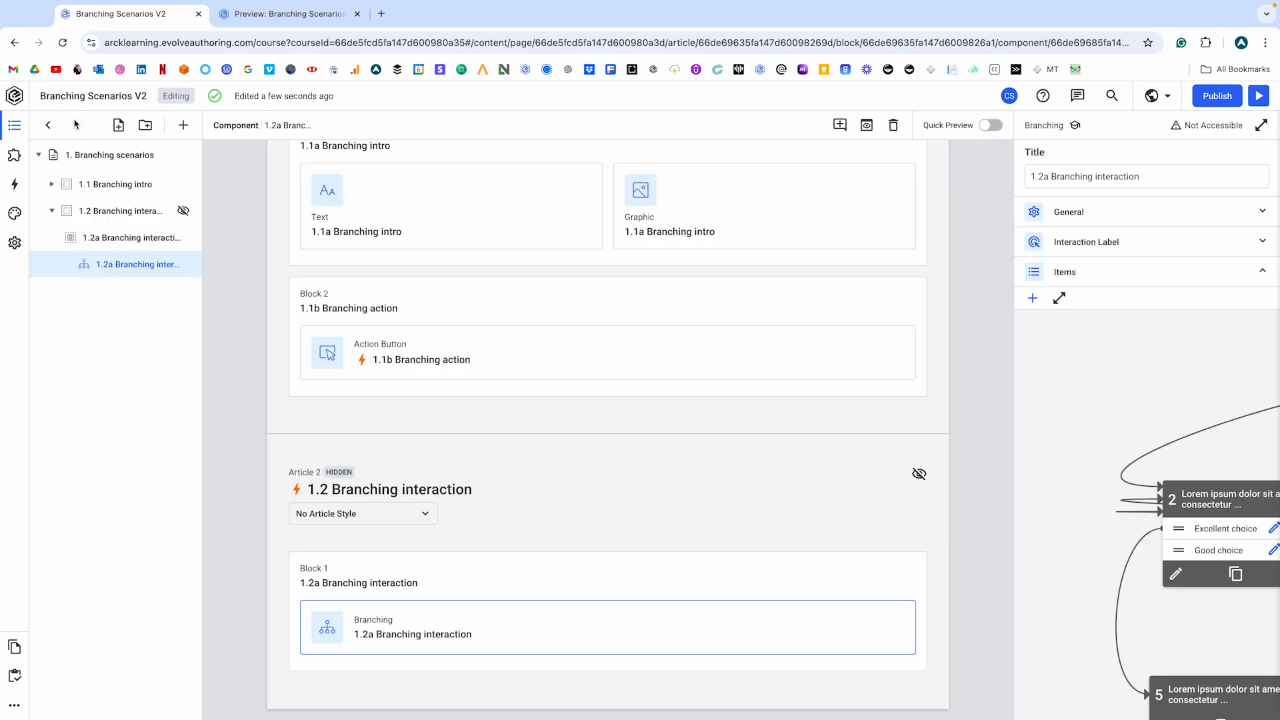
left_click(1102, 271)
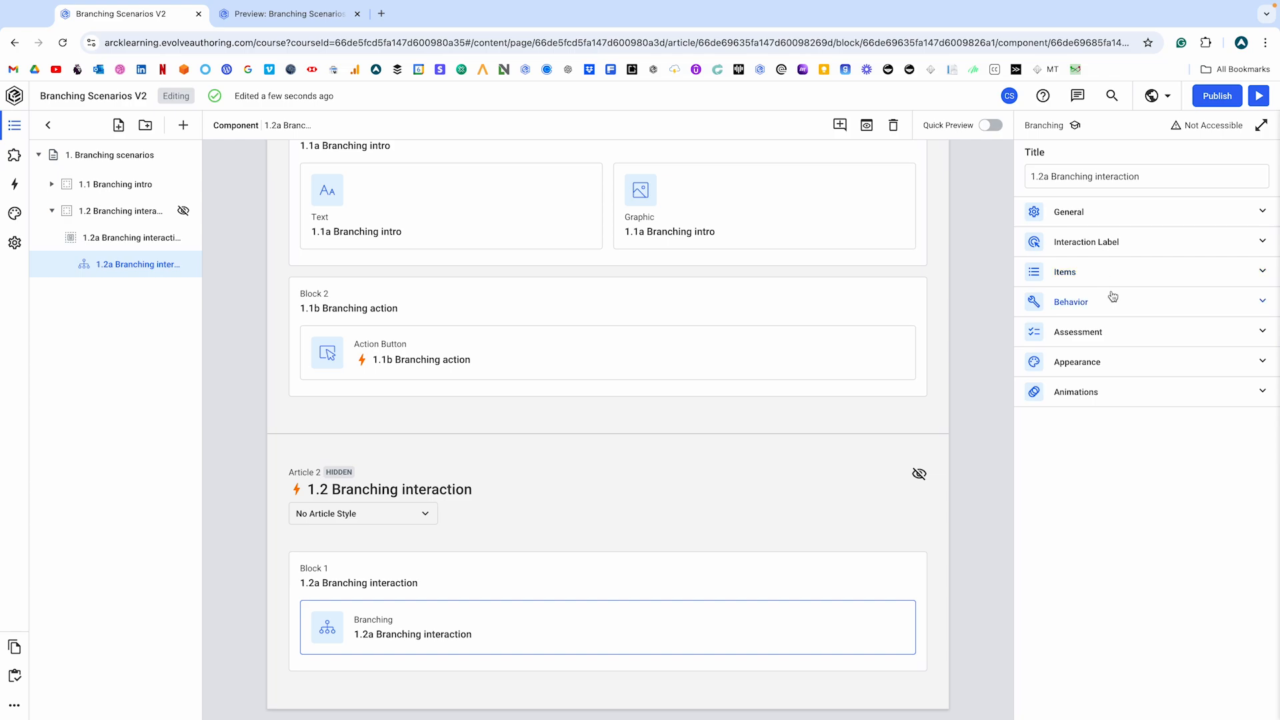
Enable branching assessment with a maximum relative score of 20 and a pass mark score of 10.
left_click(1096, 333)
left_click(1035, 205)
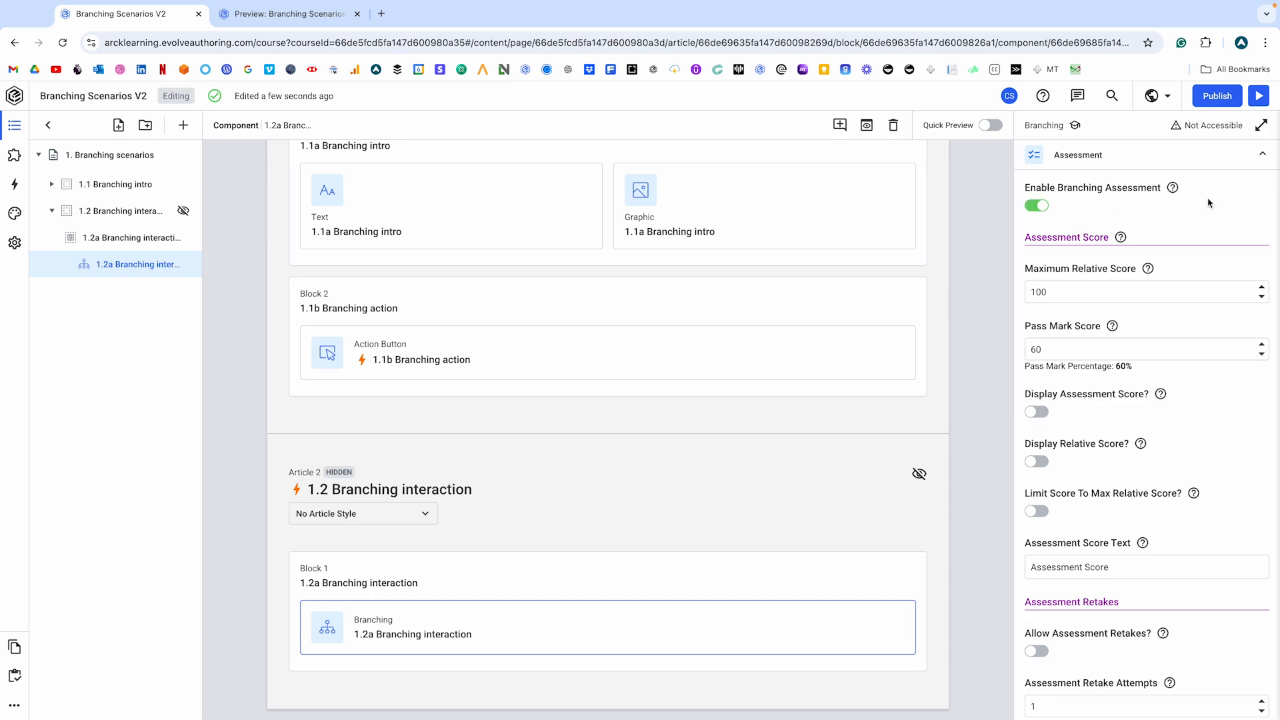
scroll(1133, 223, "down", 1)
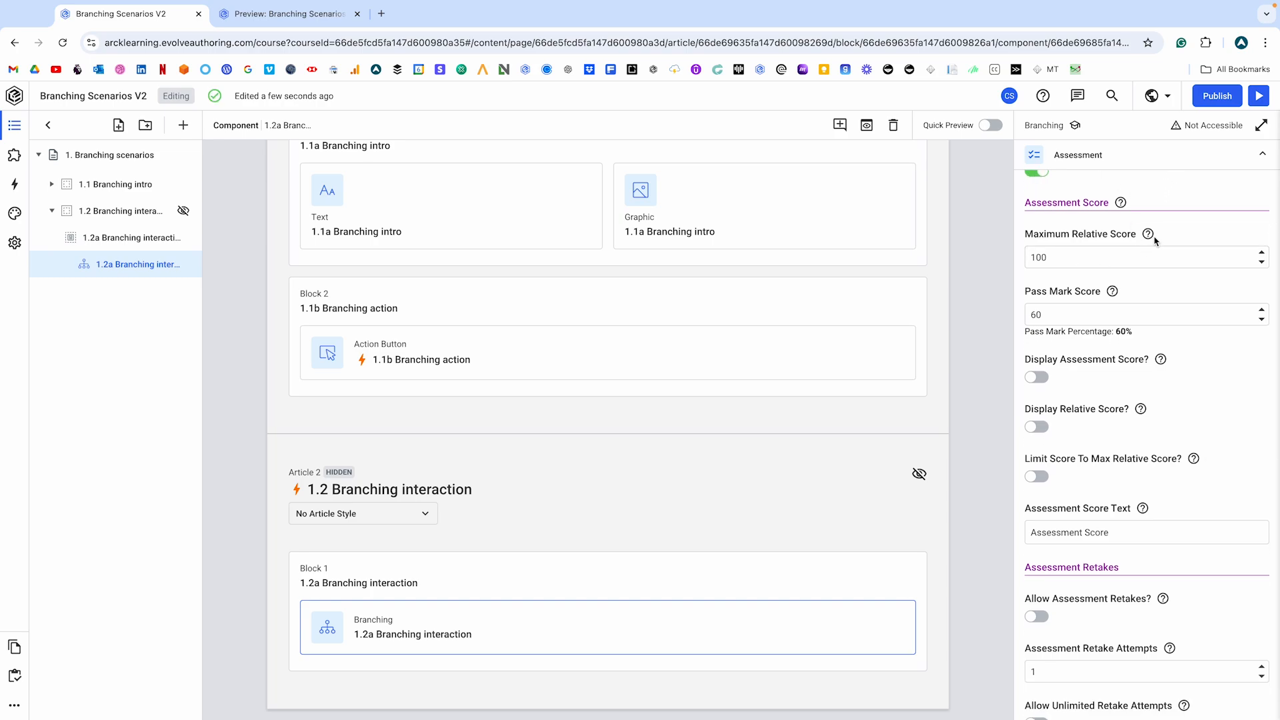
left_click_drag(1050, 257, 1024, 261)
type("20")
left_click_drag(1042, 315, 1030, 315)
type("10")
Turn on the display of both the assessment score and the relative score.
left_click(1037, 377)
scroll(1094, 381, "down", 1)
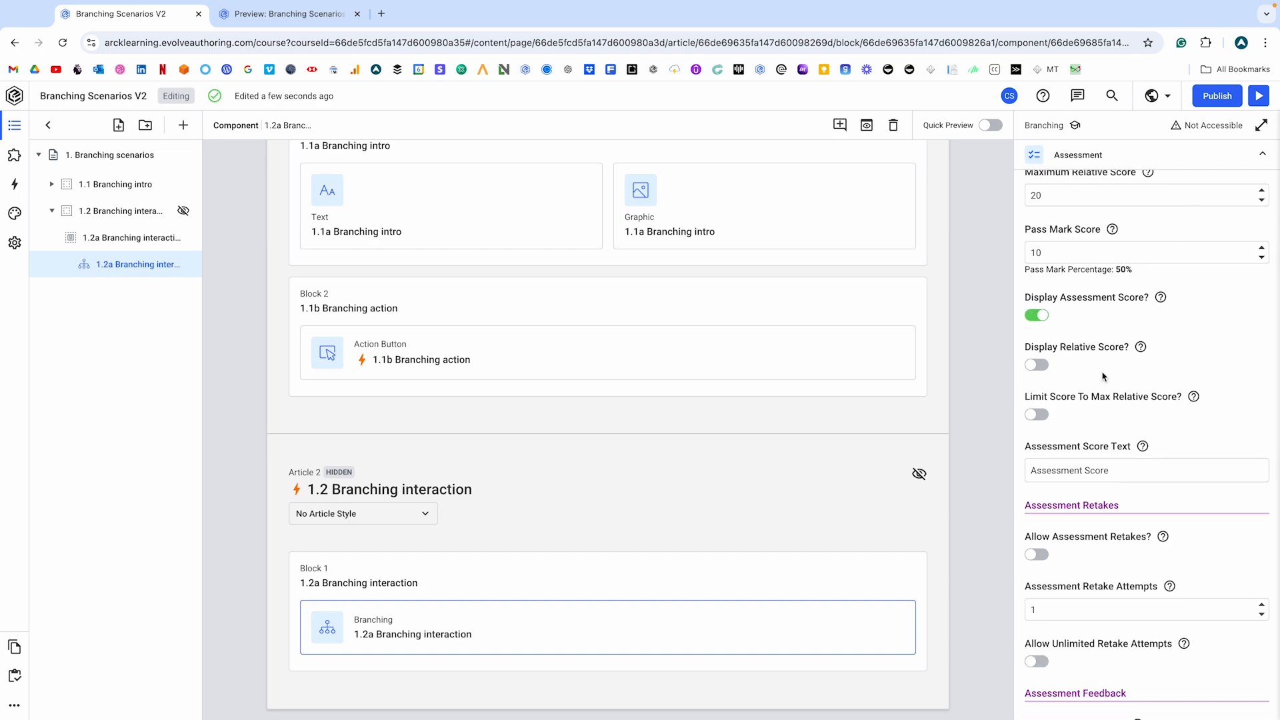
scroll(1083, 349, "up", 1)
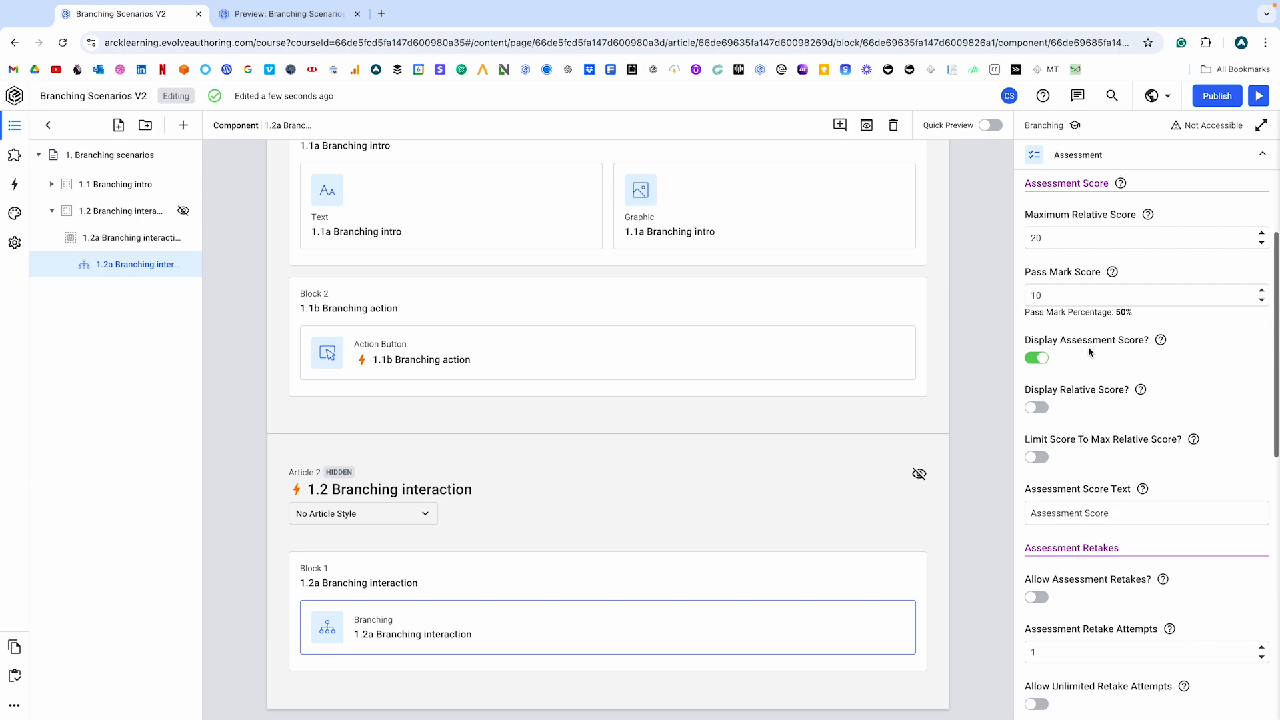
left_click(1048, 408)
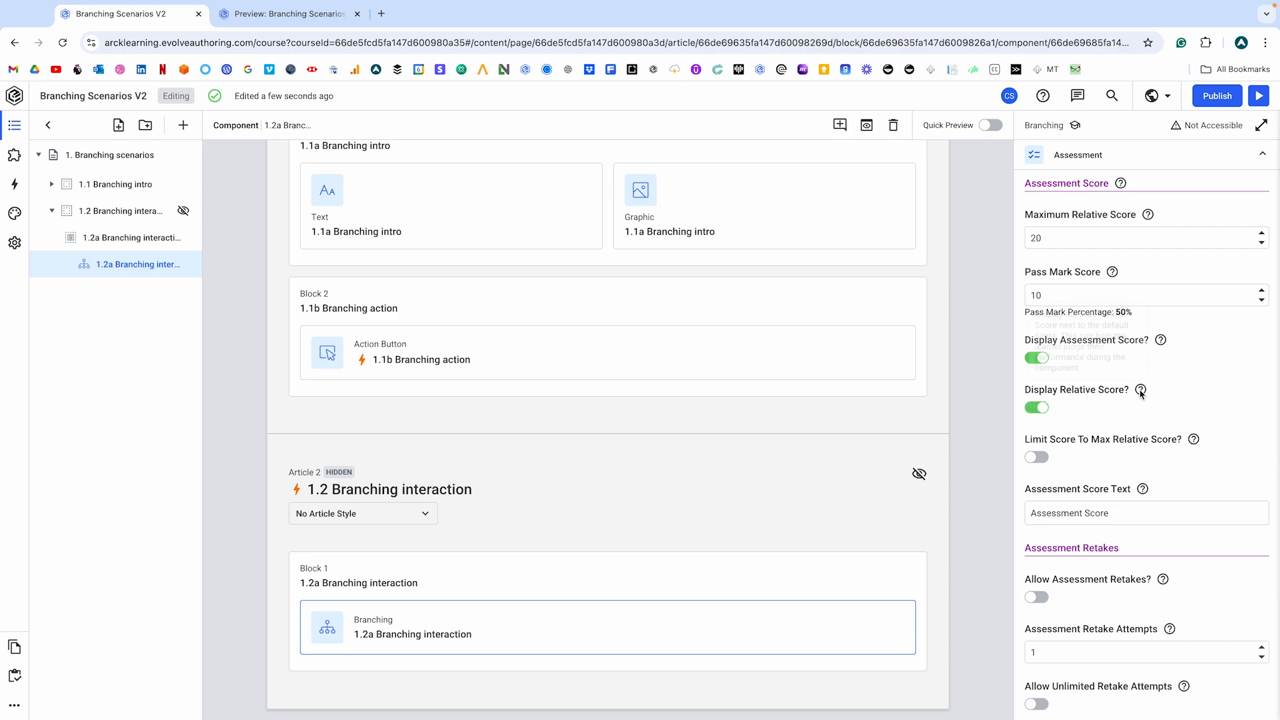
mouse_move(1142, 390)
scroll(1091, 364, "down", 2)
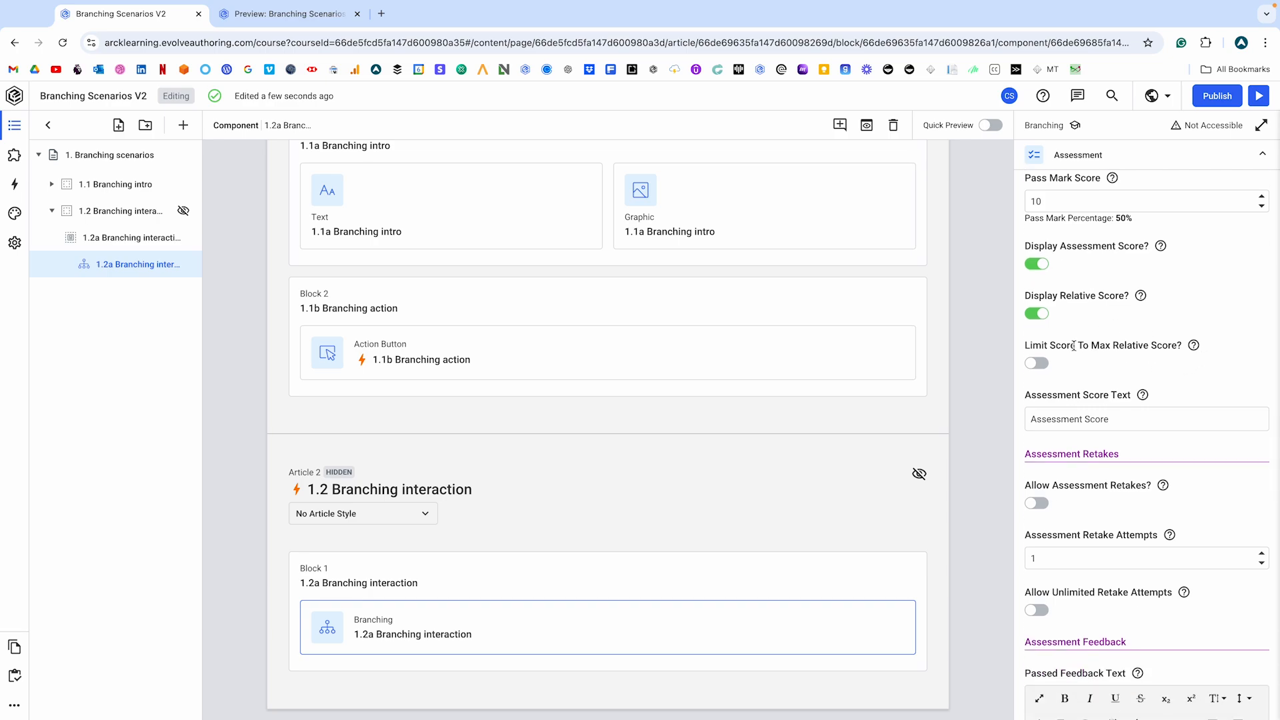
scroll(1119, 358, "up", 1)
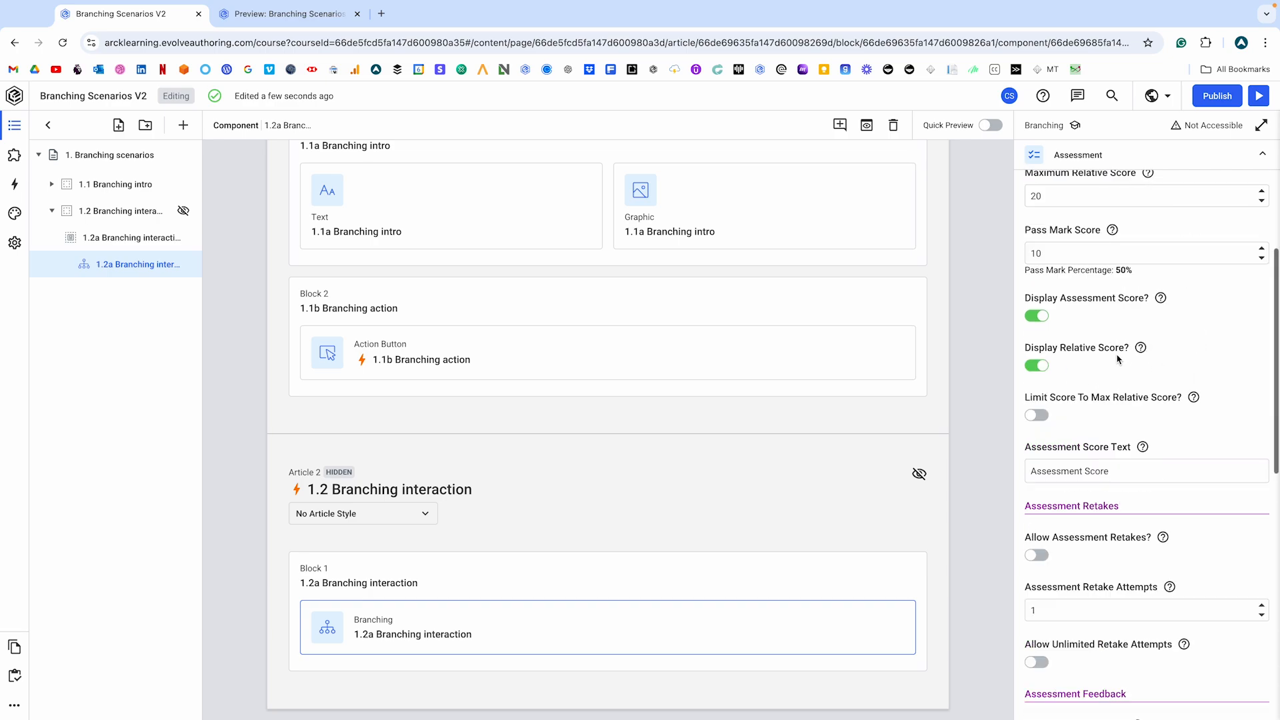
scroll(1120, 358, "up", 1)
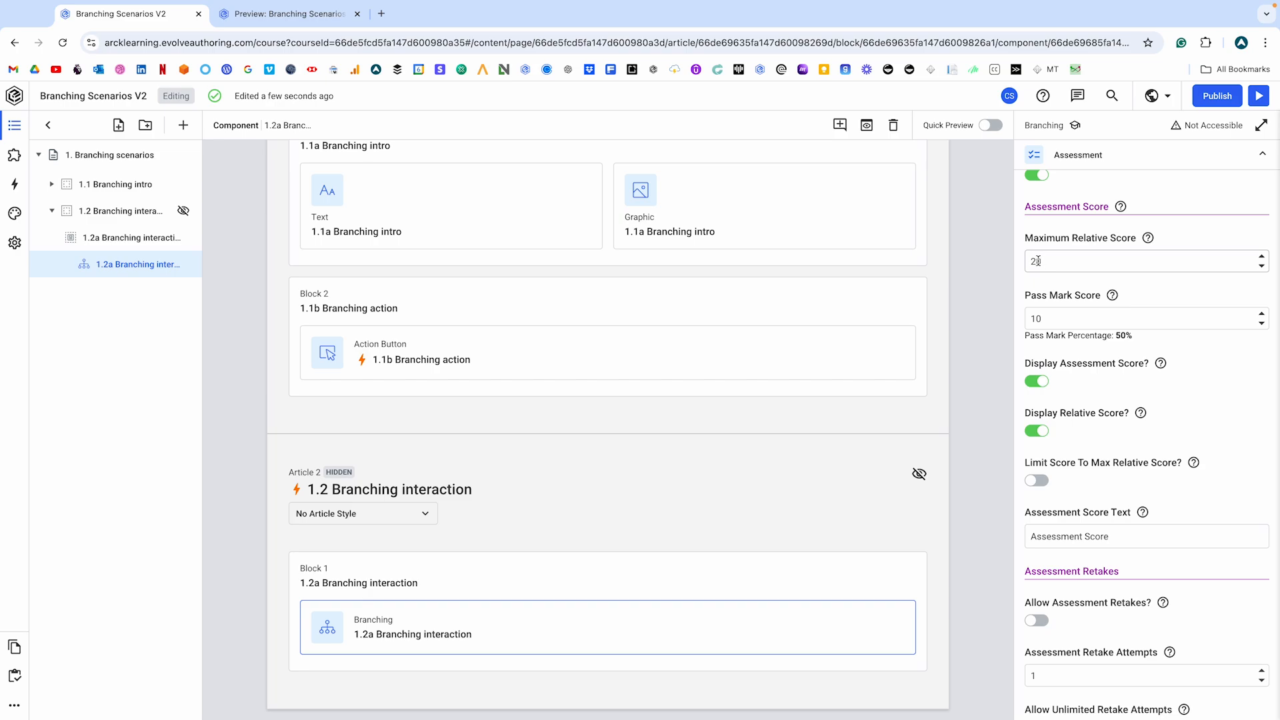
Check the score limit help and assessment score text, and allow assessment retakes.
scroll(1061, 267, "down", 4)
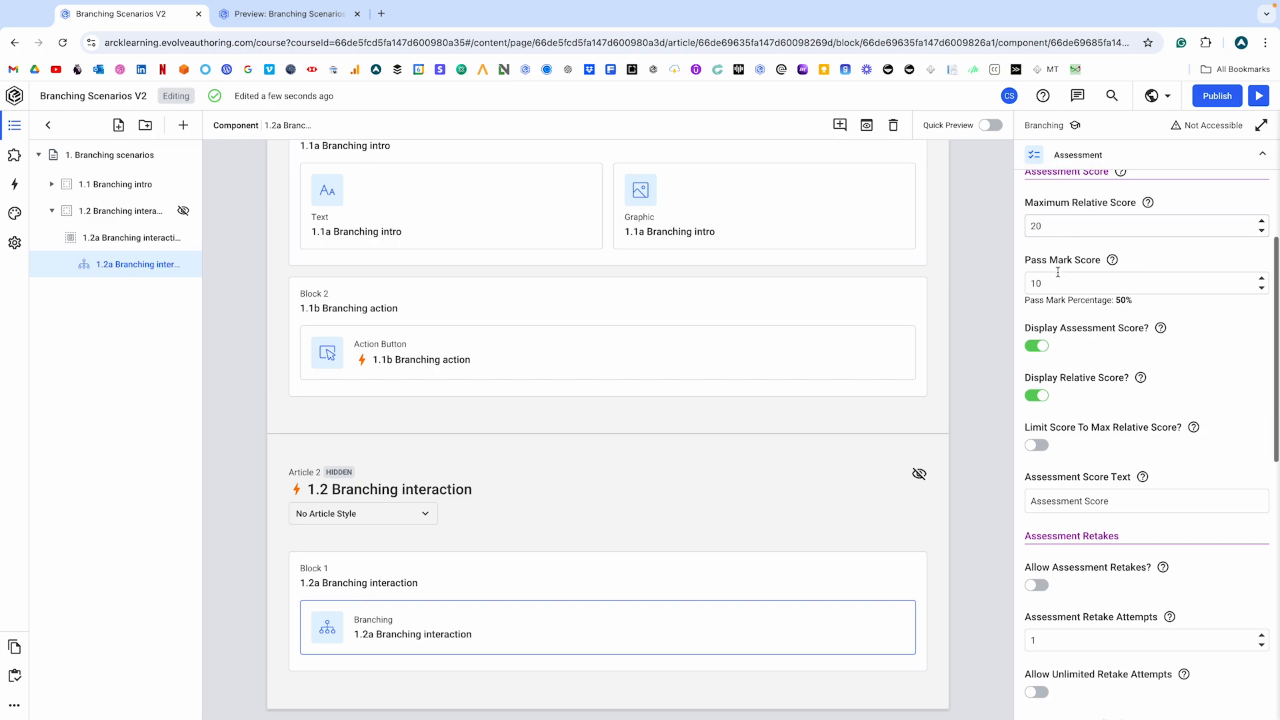
scroll(1132, 378, "down", 1)
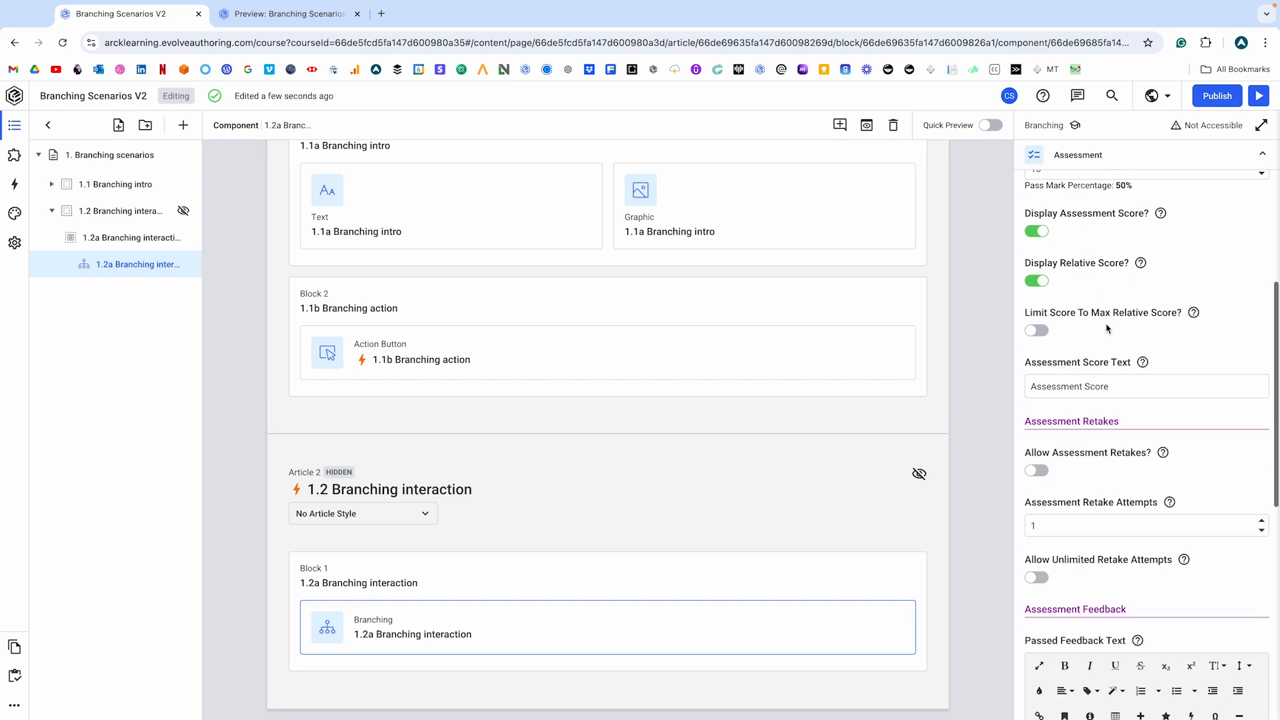
mouse_move(1196, 319)
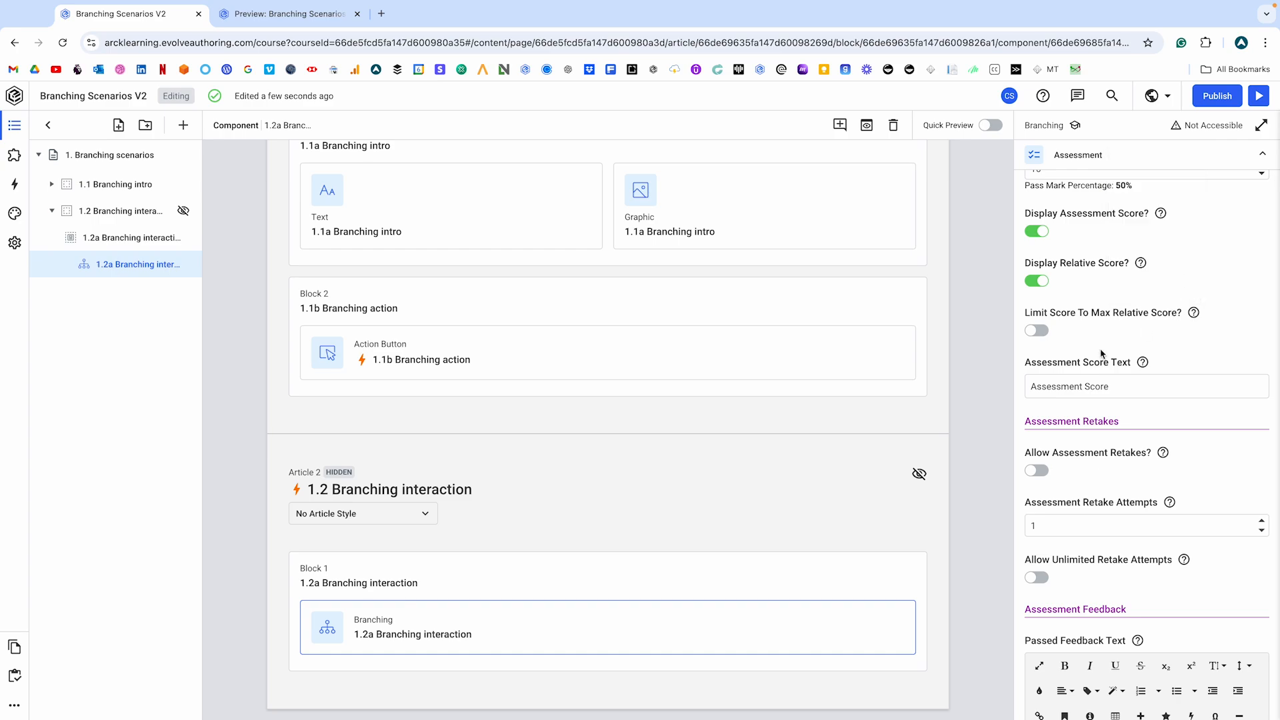
scroll(1101, 353, "down", 2)
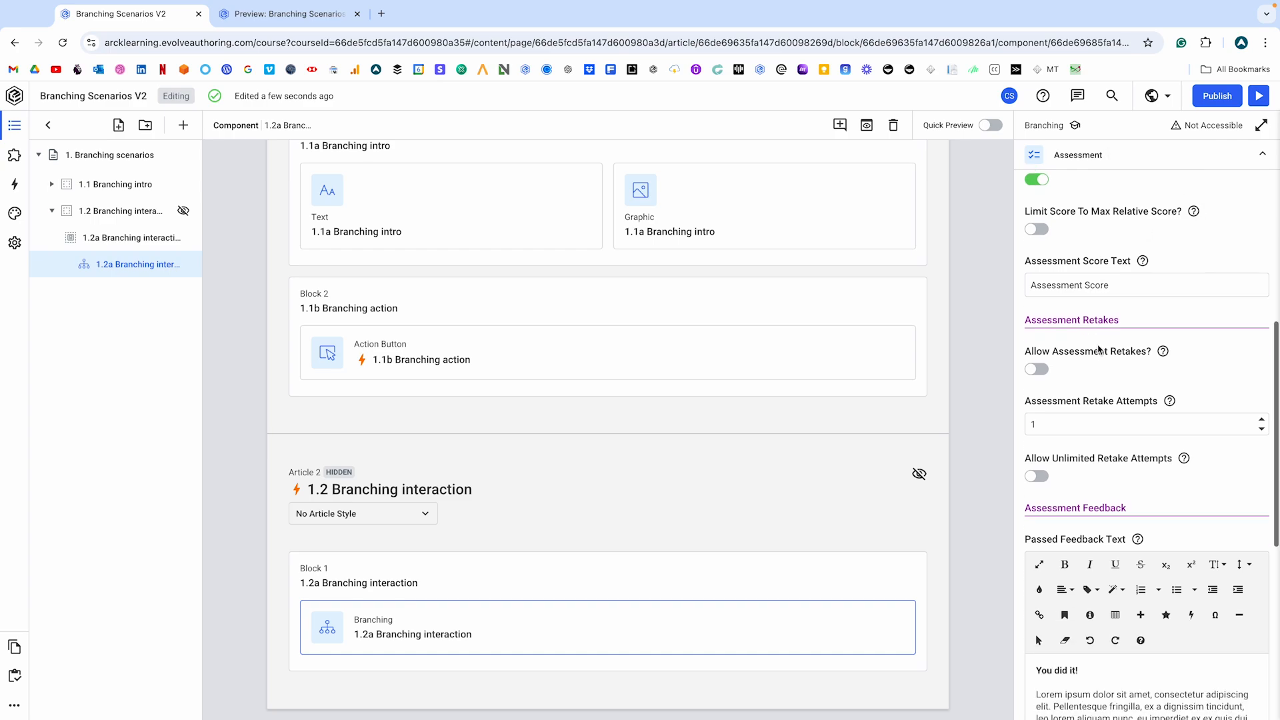
left_click(1119, 283)
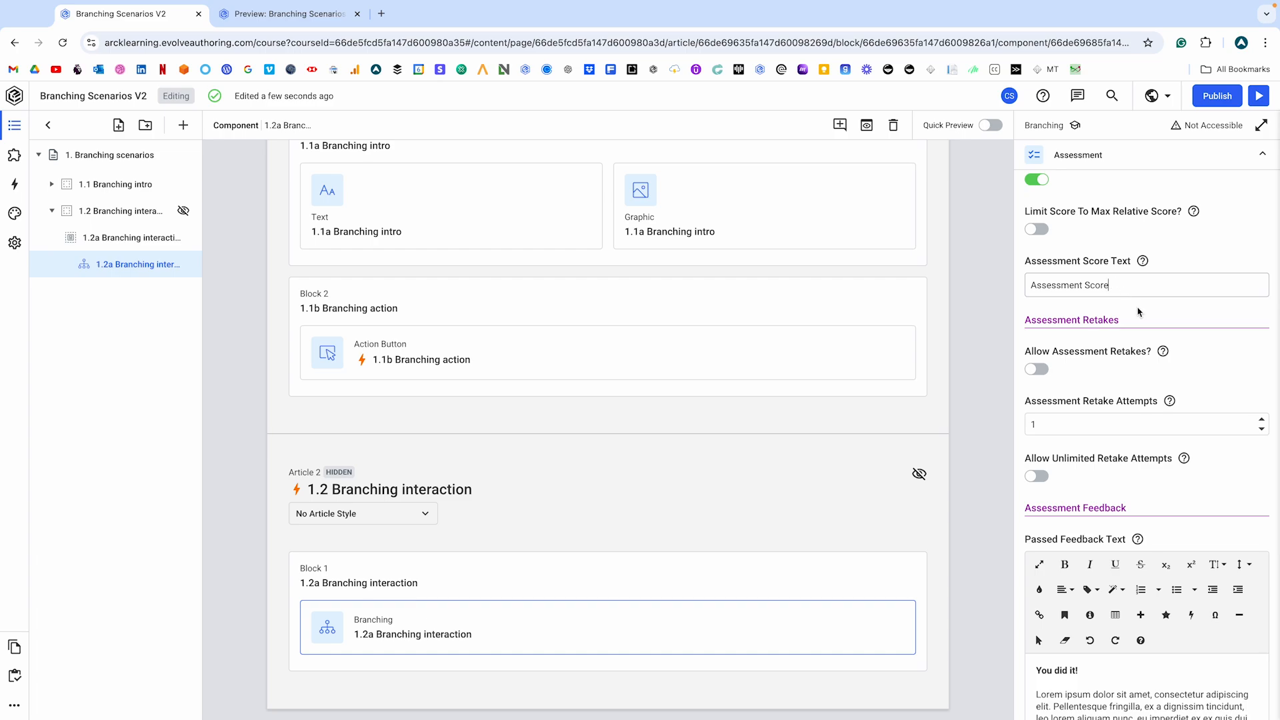
scroll(1139, 311, "down", 2)
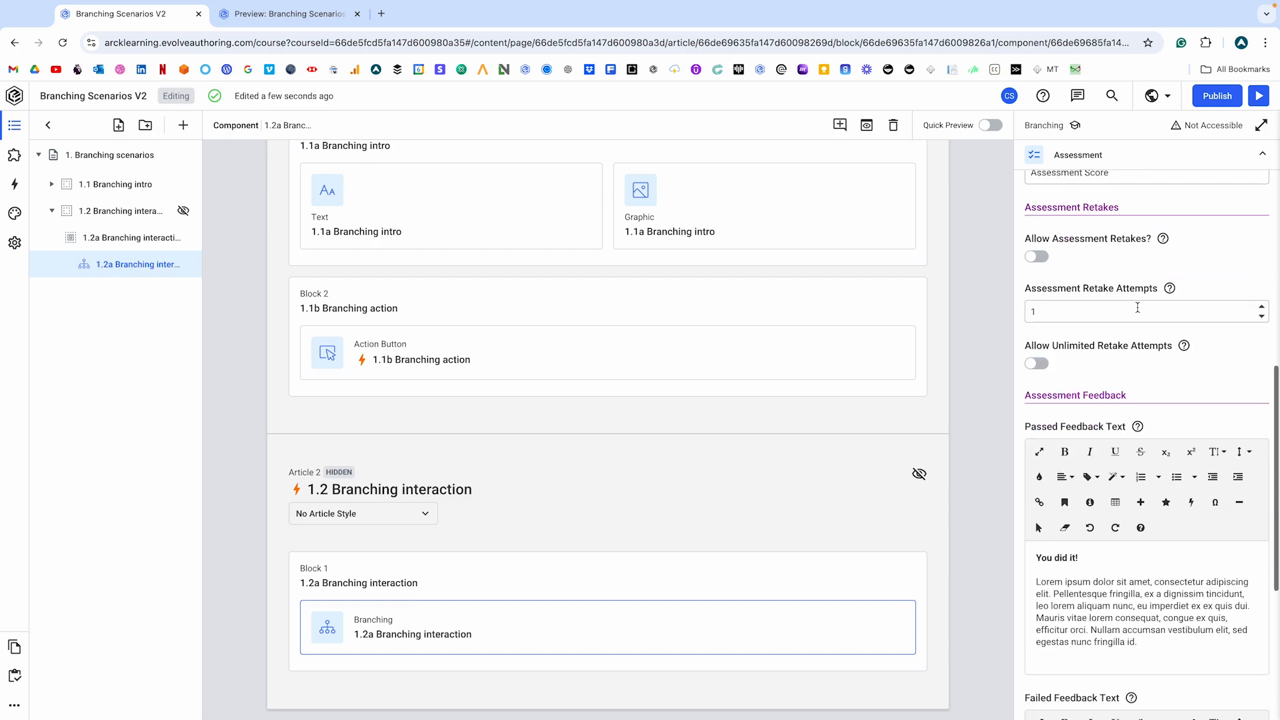
left_click(1038, 257)
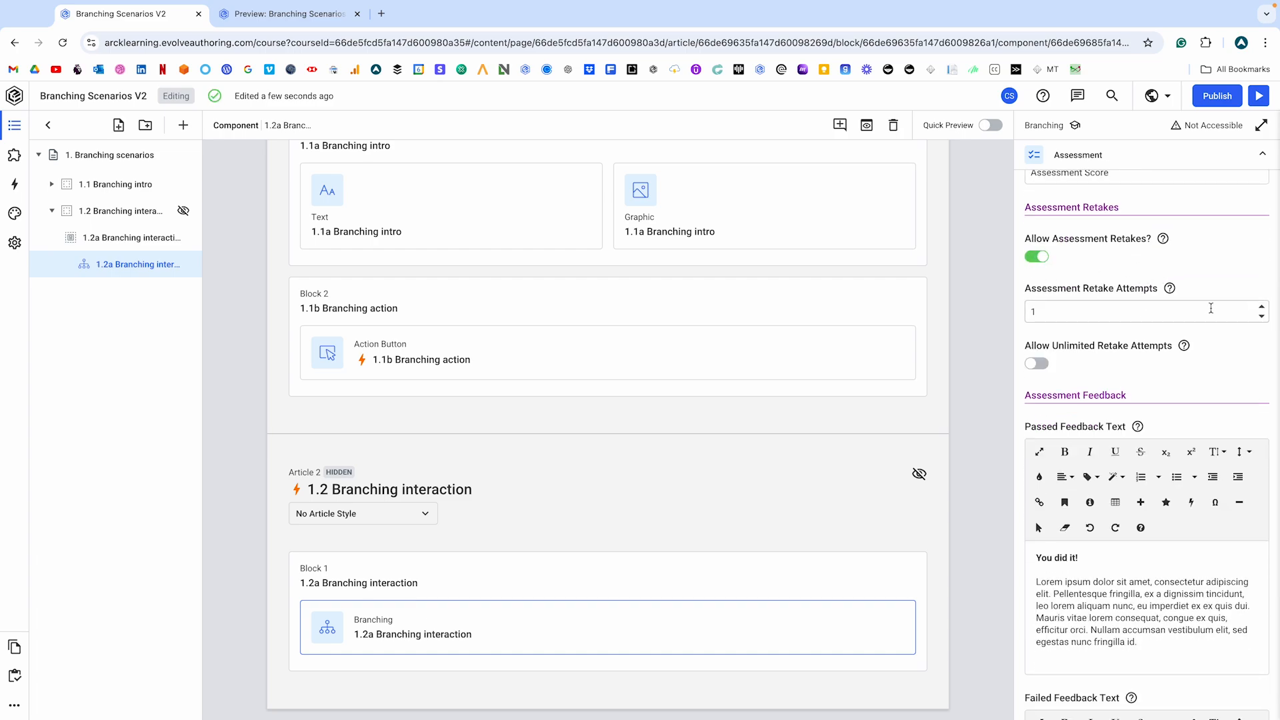
Review the passed and failed feedback texts in the assessment settings.
scroll(1107, 363, "down", 4)
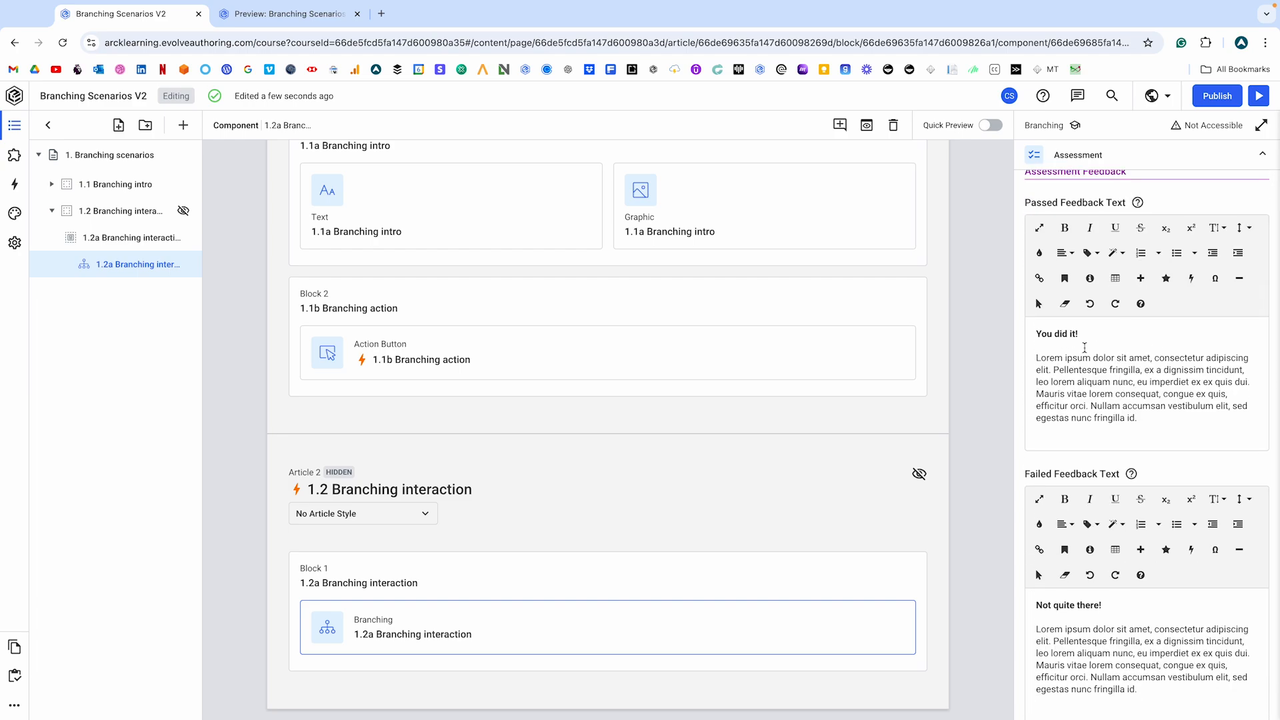
scroll(1105, 347, "down", 2)
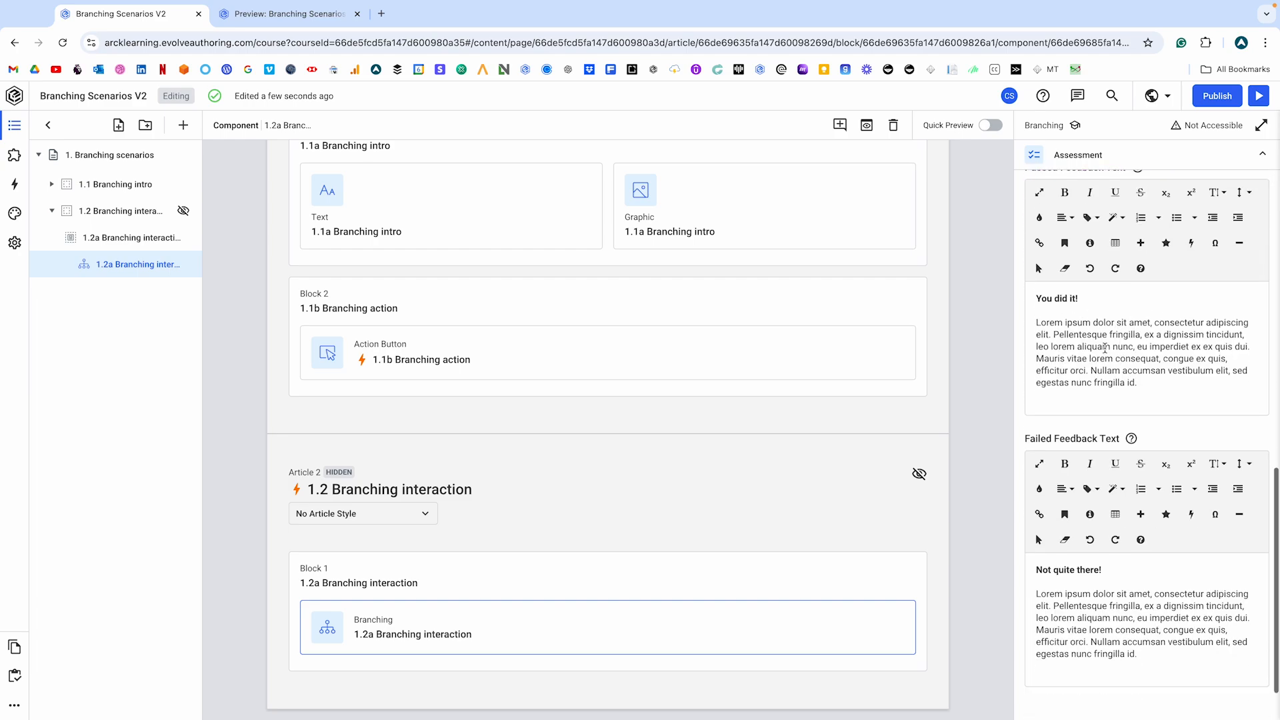
scroll(1105, 348, "up", 2)
scroll(1105, 347, "down", 2)
scroll(1105, 347, "up", 3)
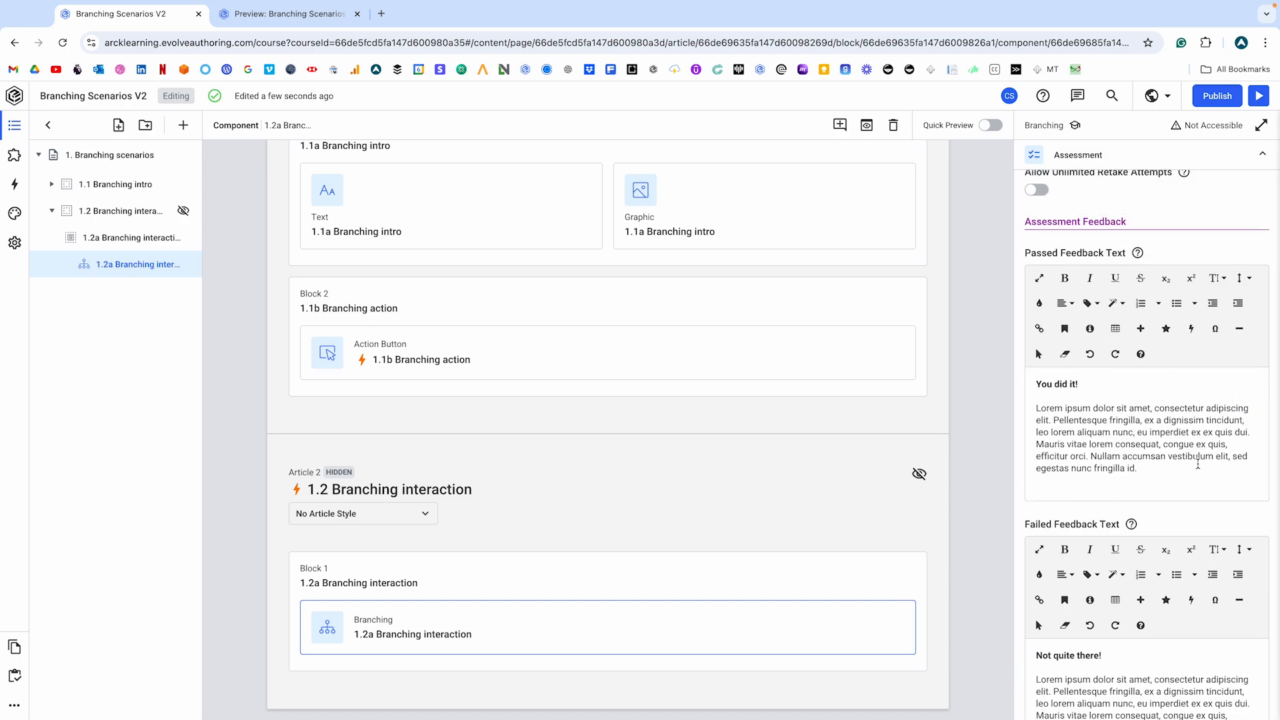
scroll(1102, 402, "down", 3)
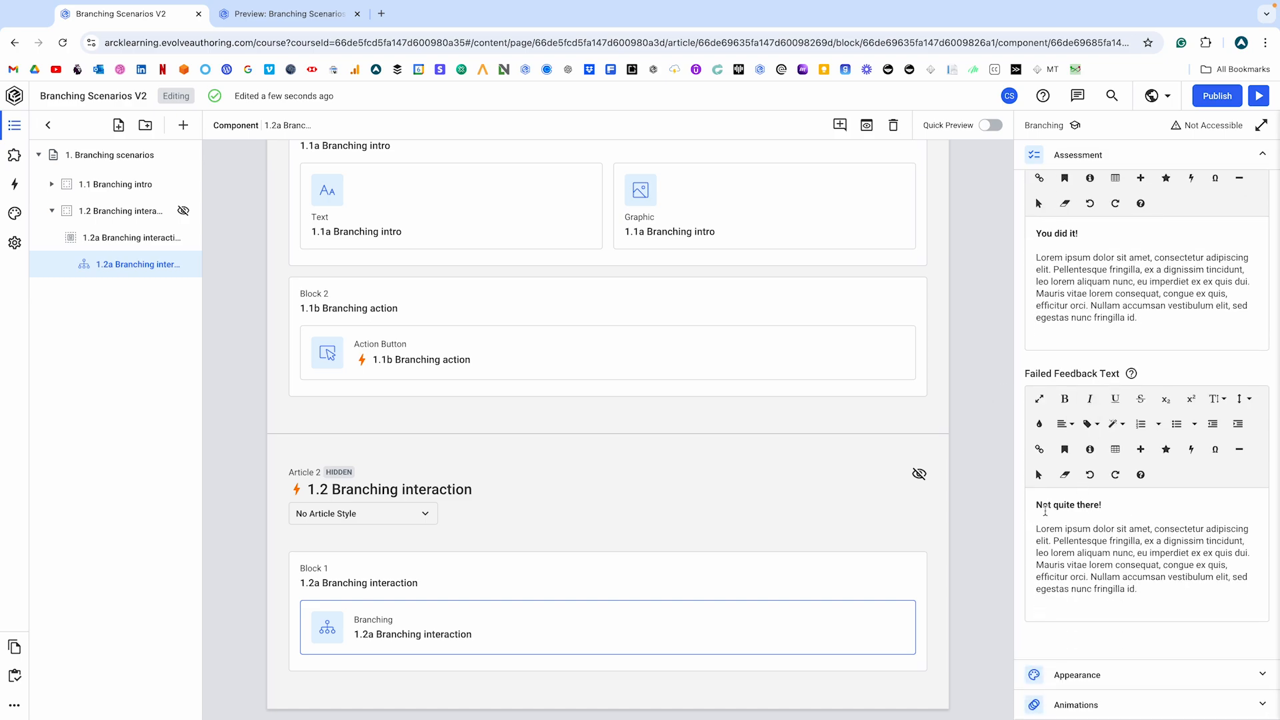
scroll(1136, 531, "up", 6)
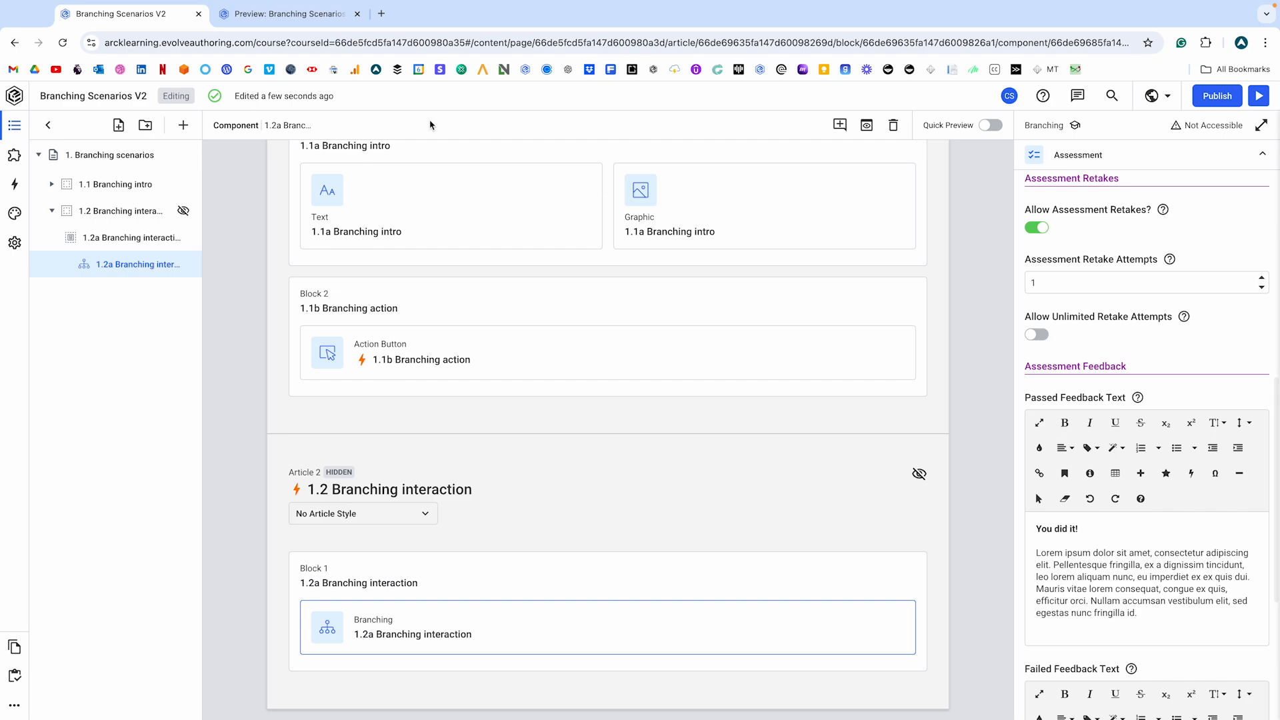
Switch to the course preview, start the branching scenario and answer with Excellent choice.
left_click(287, 14)
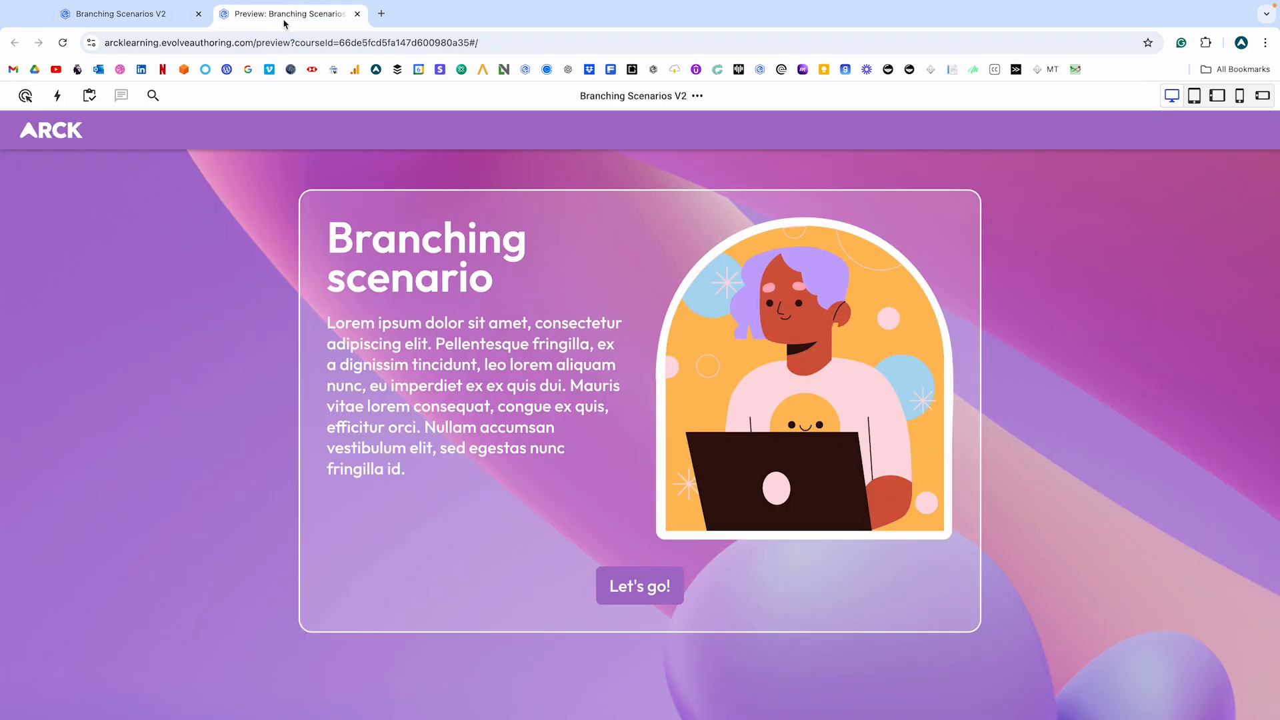
left_click(633, 590)
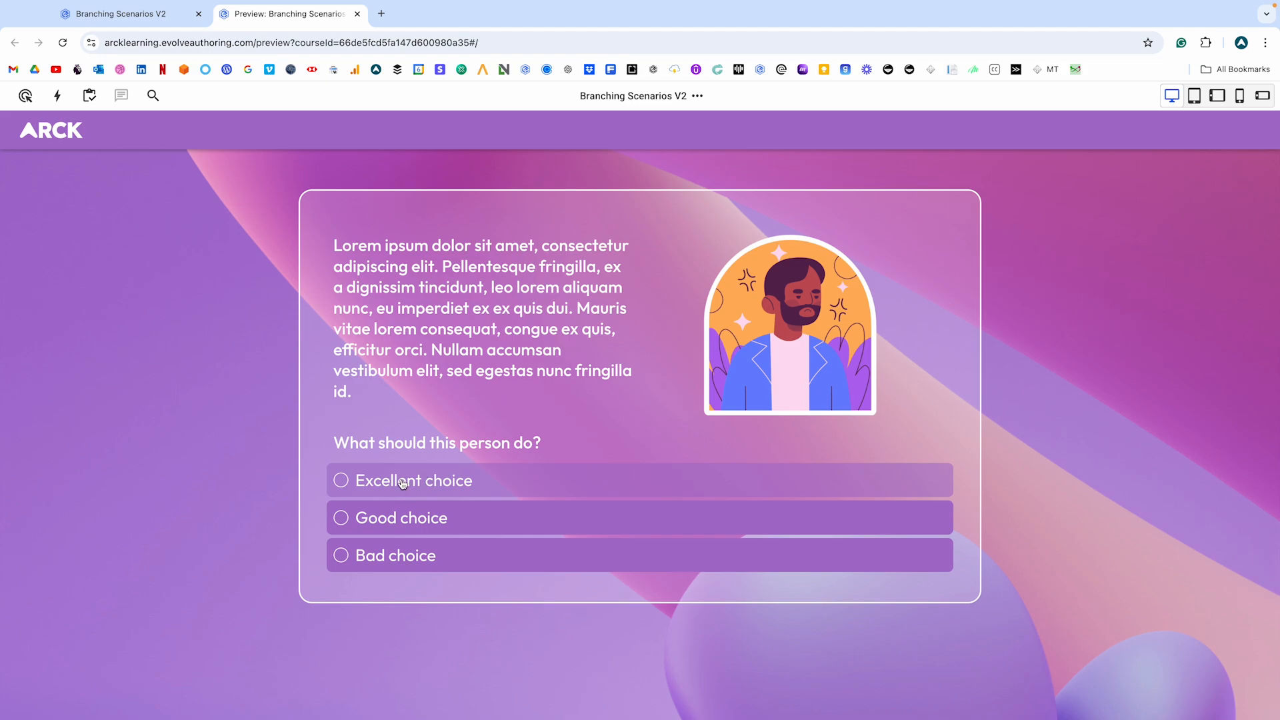
left_click(377, 485)
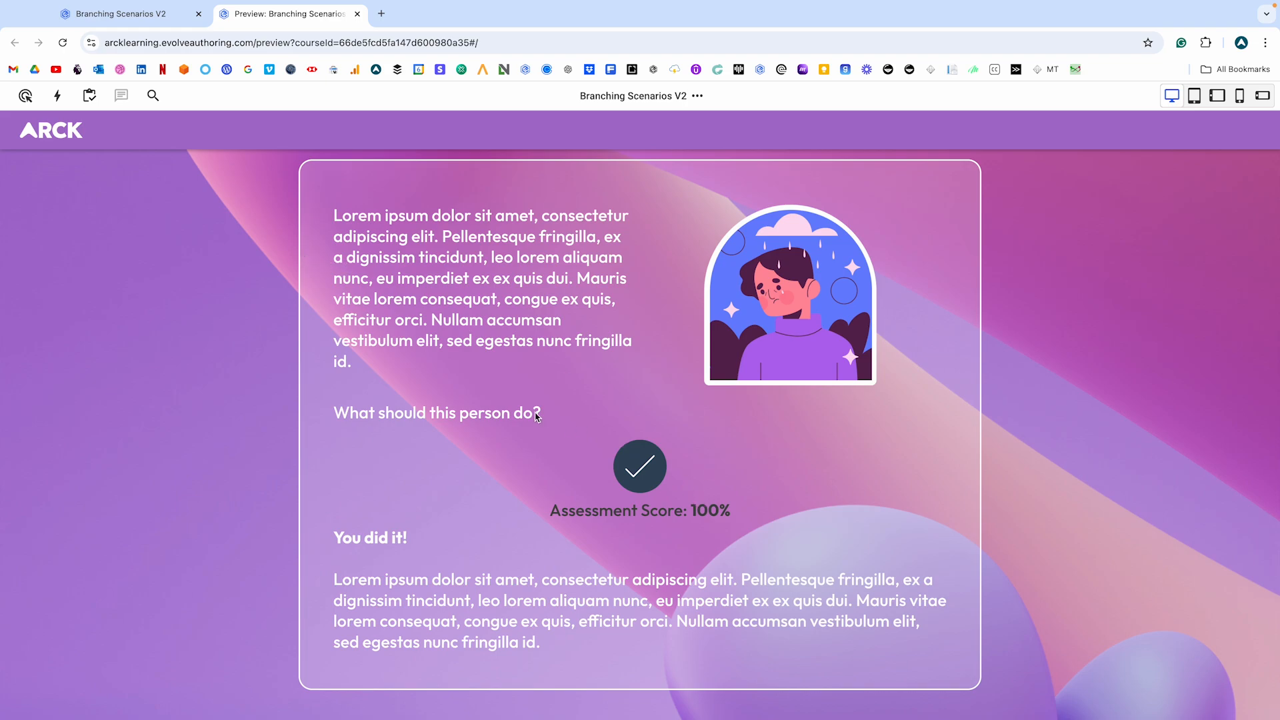
Check the assessment settings in the course editor and return to the preview's first branching question.
left_click(120, 14)
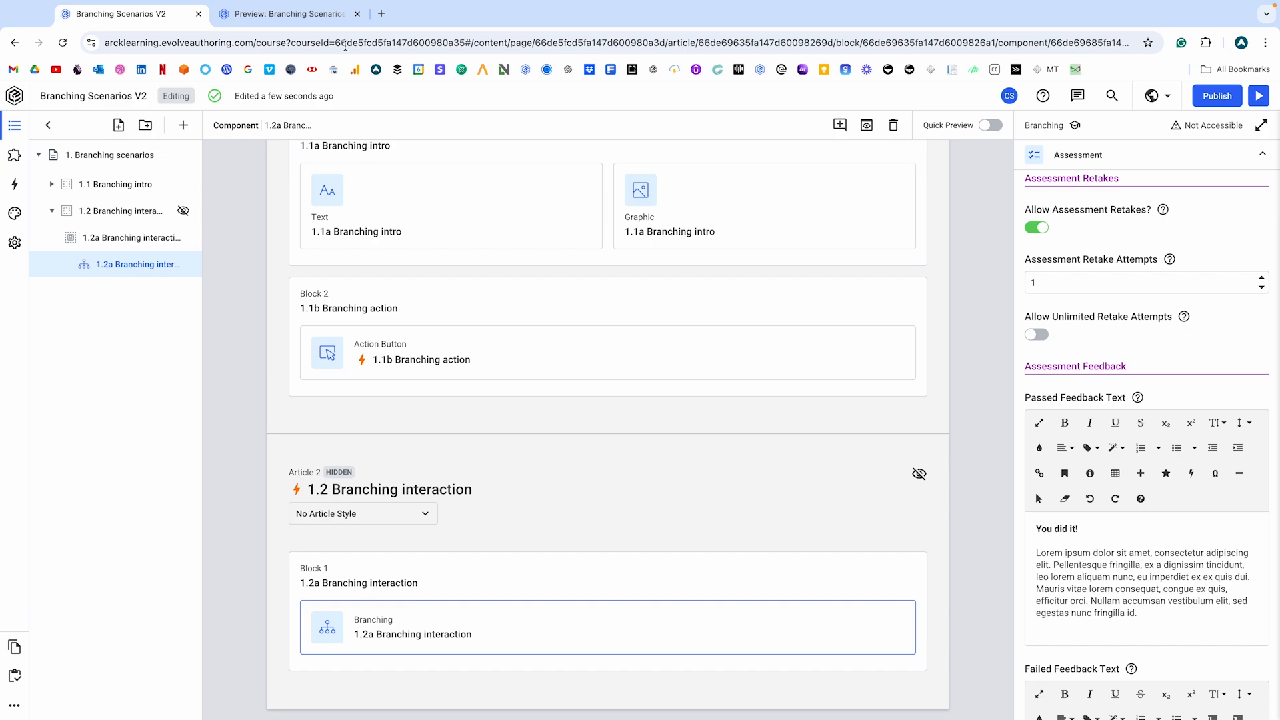
left_click(287, 13)
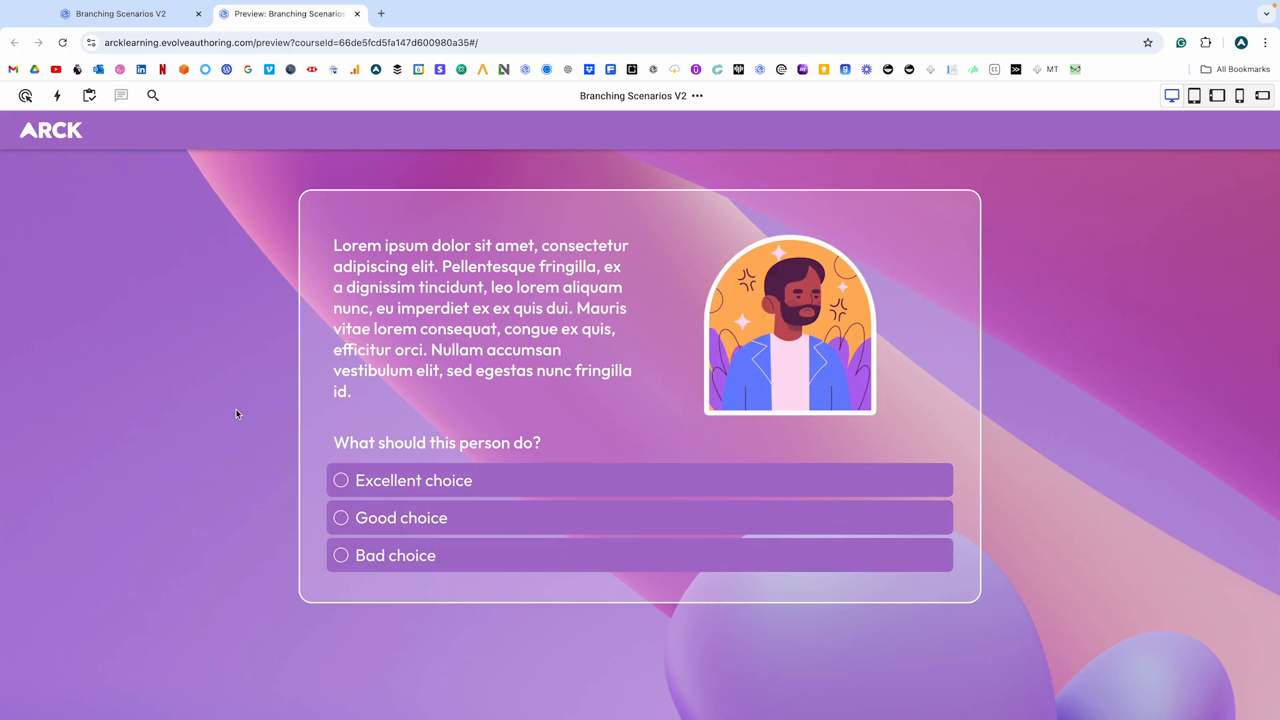
Test the scenario with Bad choice and Good choice, try again from the start, and answer Excellent choice and Good choice.
left_click(376, 557)
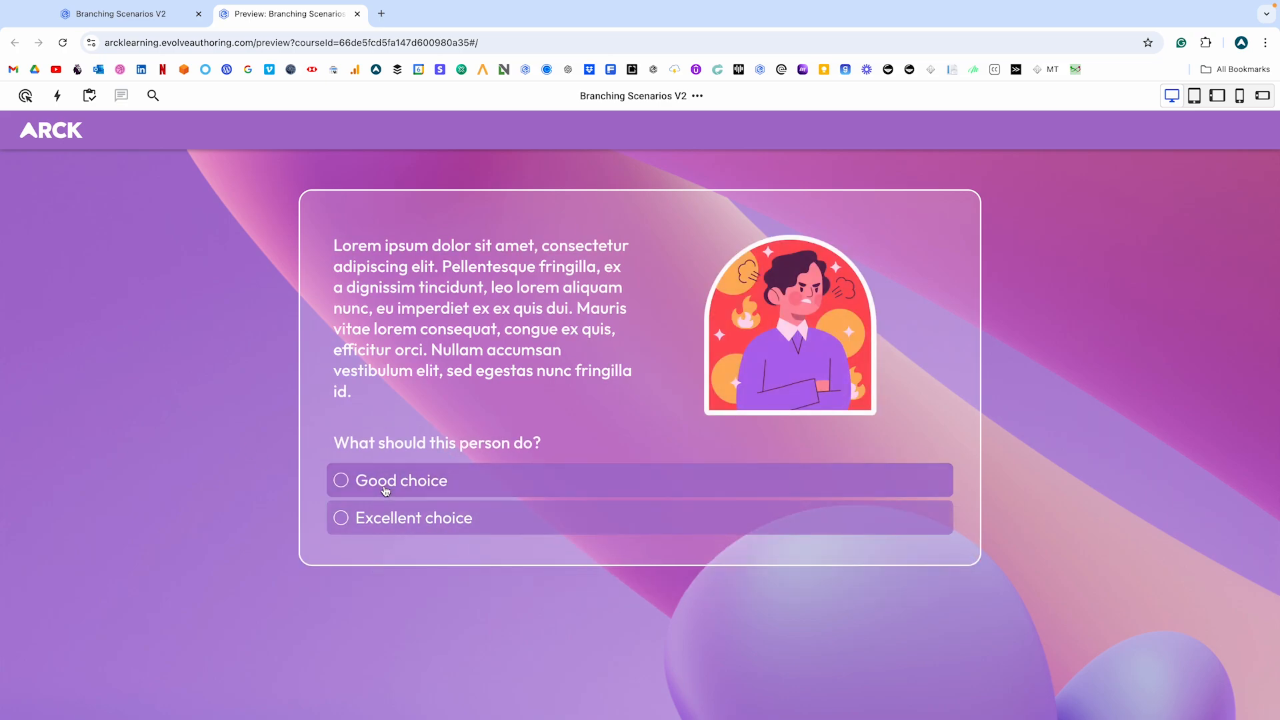
left_click(386, 492)
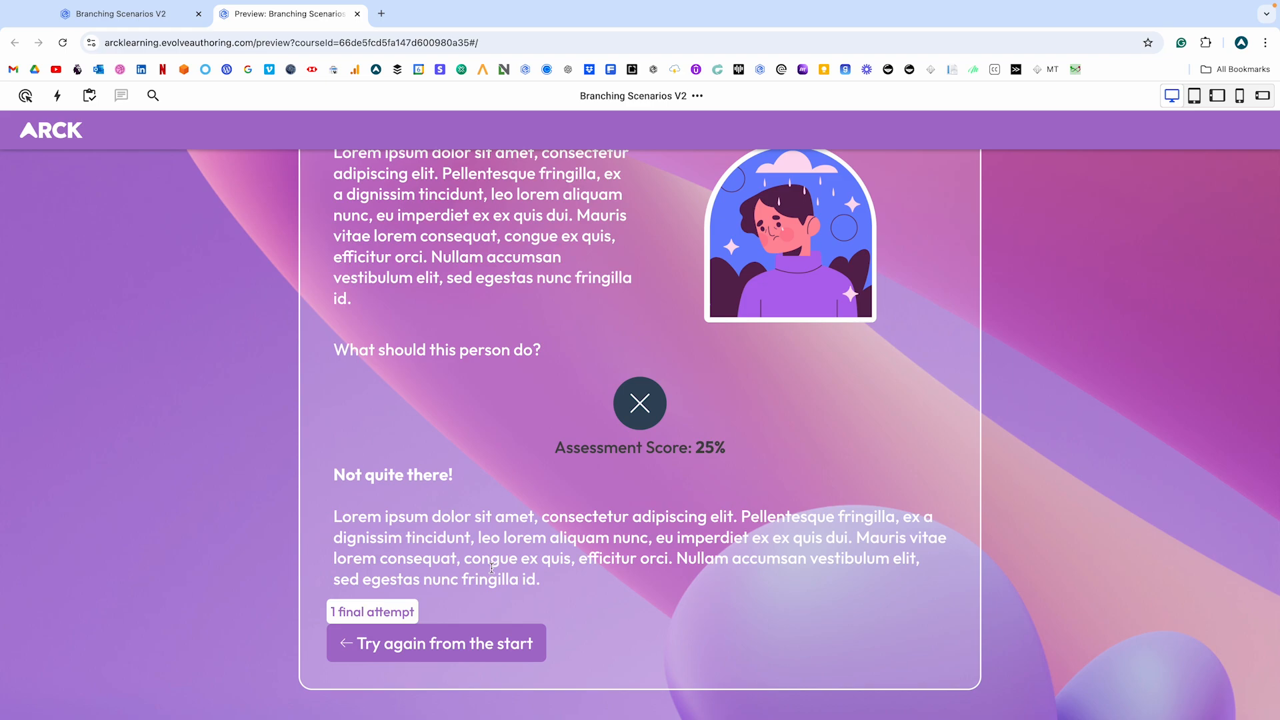
left_click(446, 648)
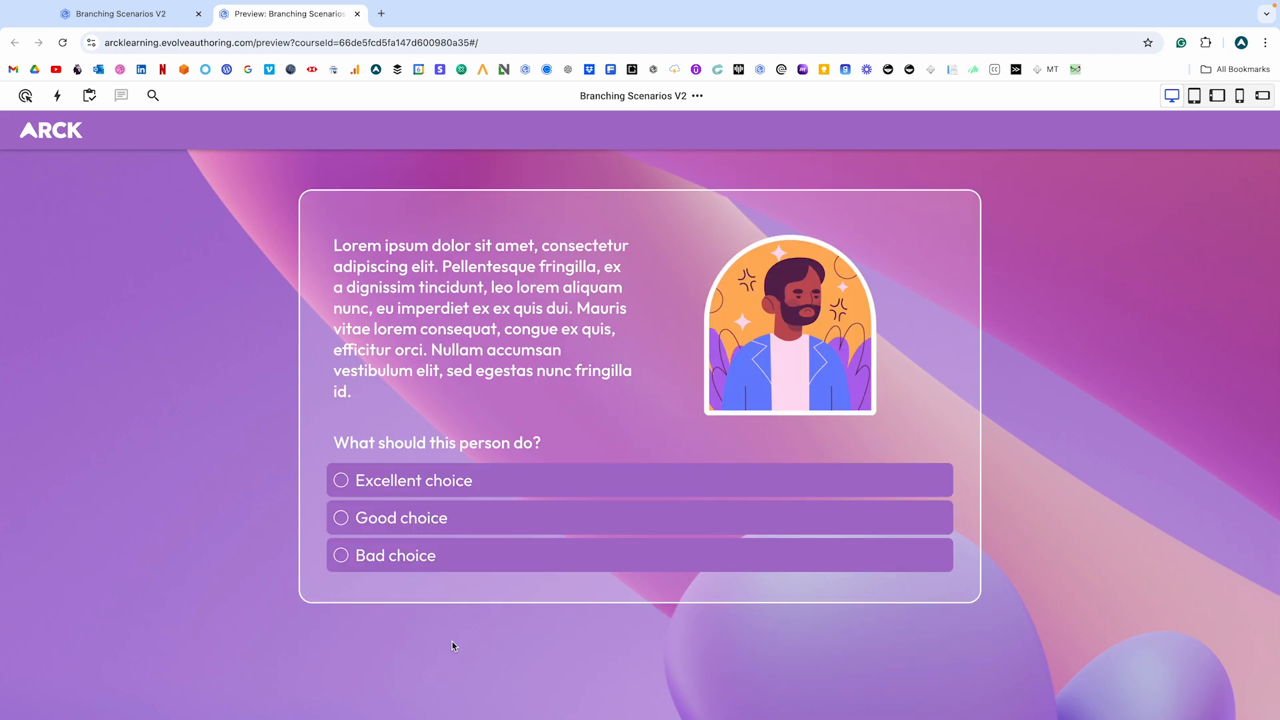
left_click(410, 496)
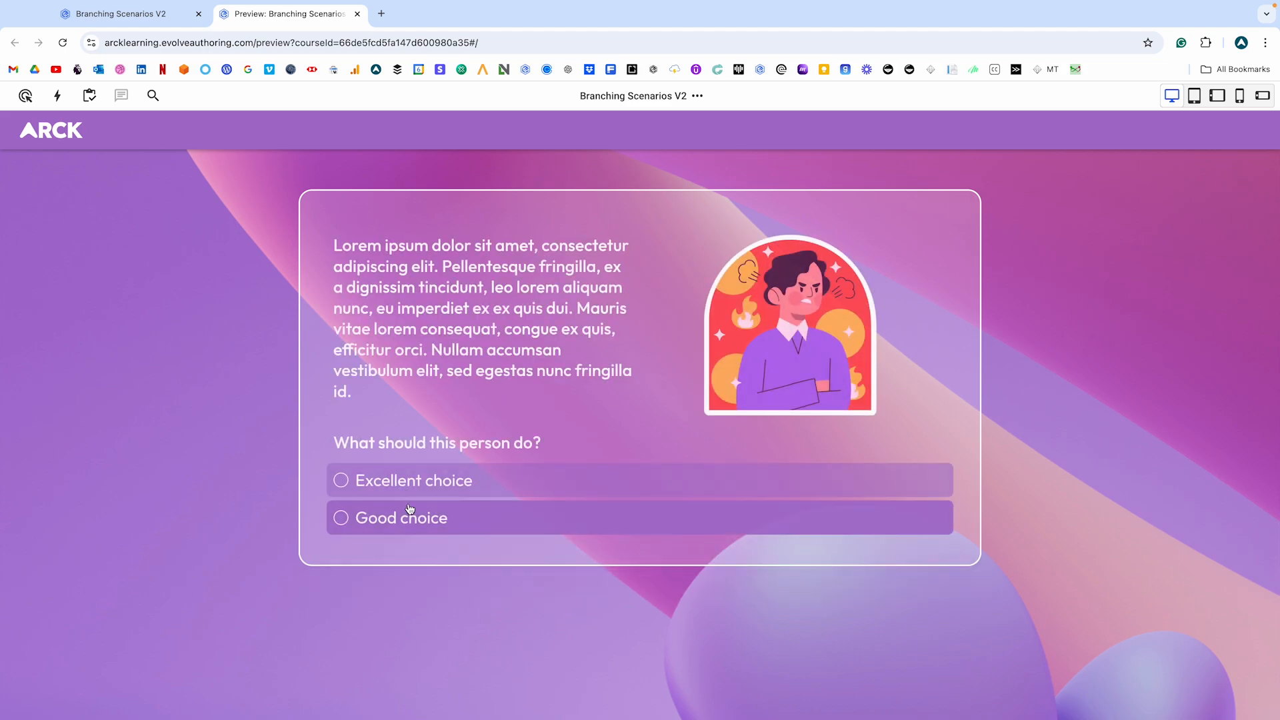
left_click(410, 519)
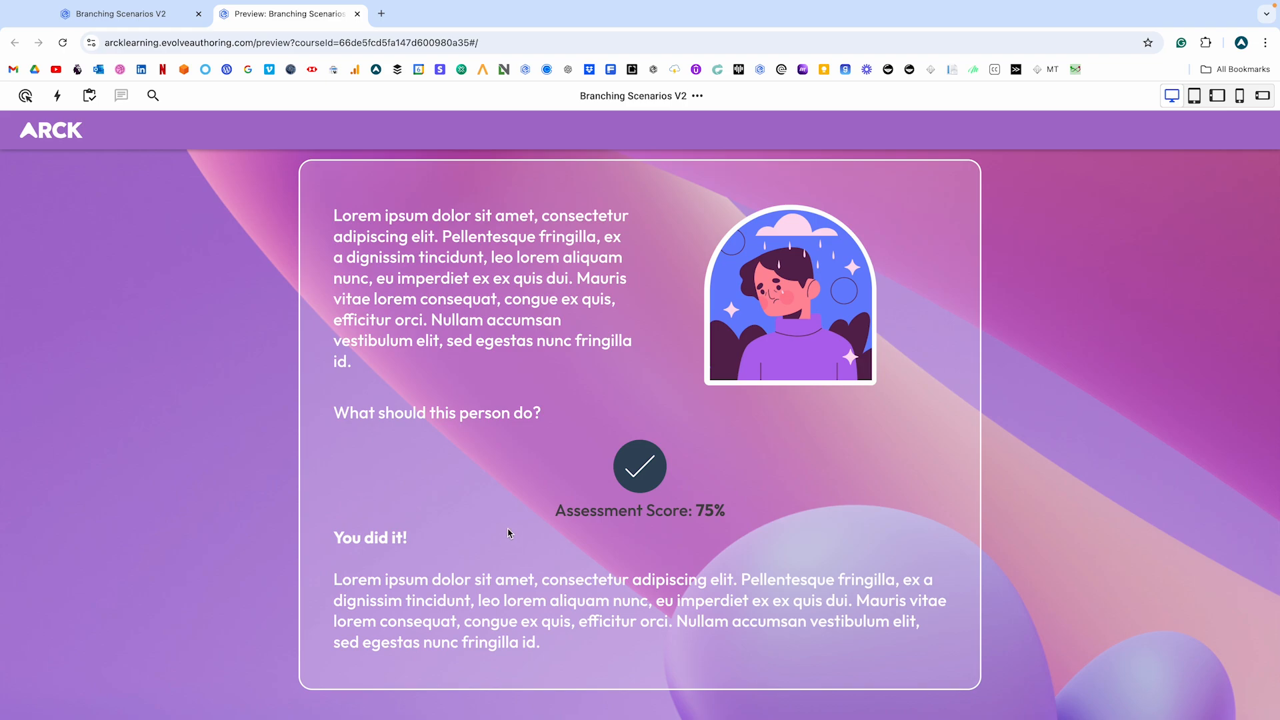
Return to the course editor and review the branching component's assessment score settings.
left_click(120, 14)
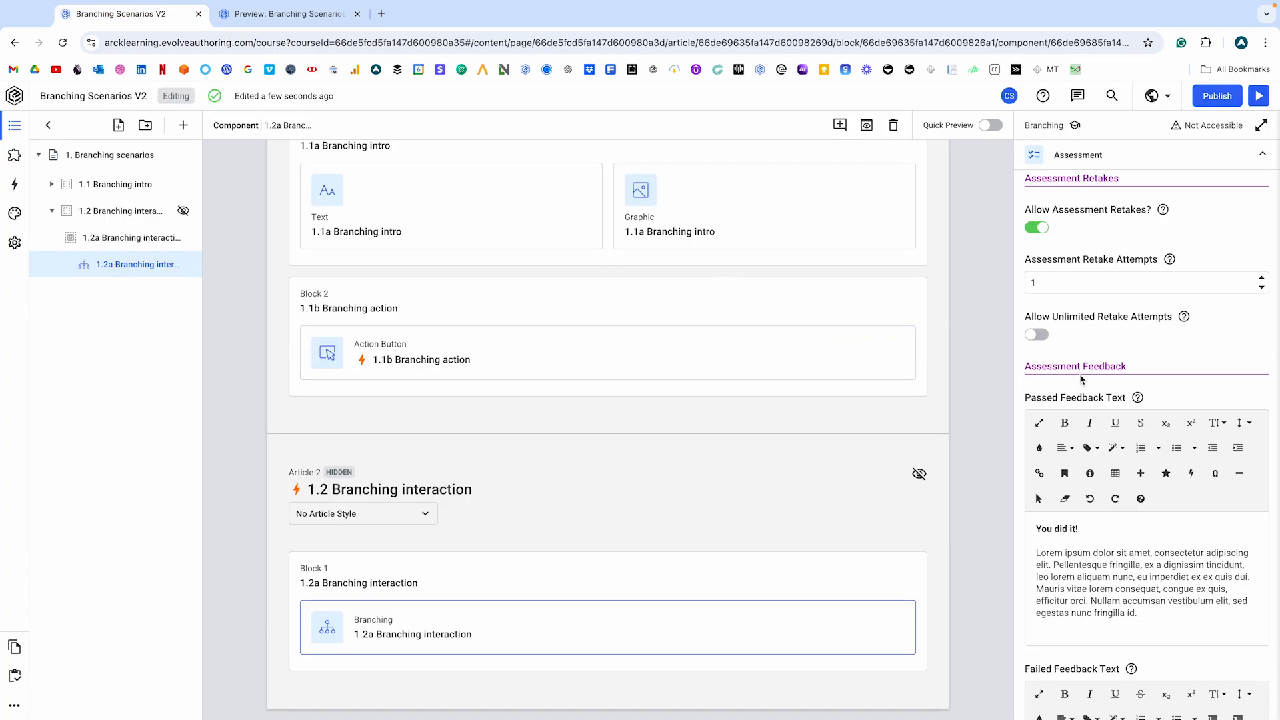
left_click(1094, 163)
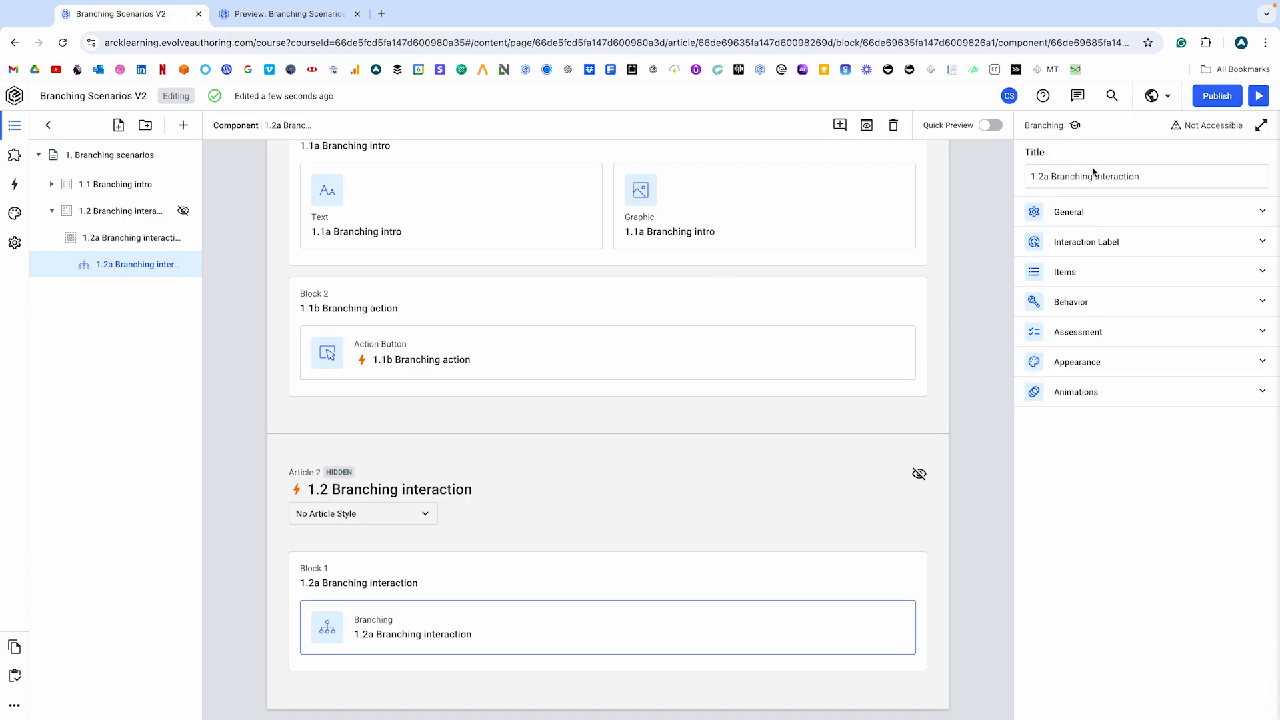
left_click(1110, 332)
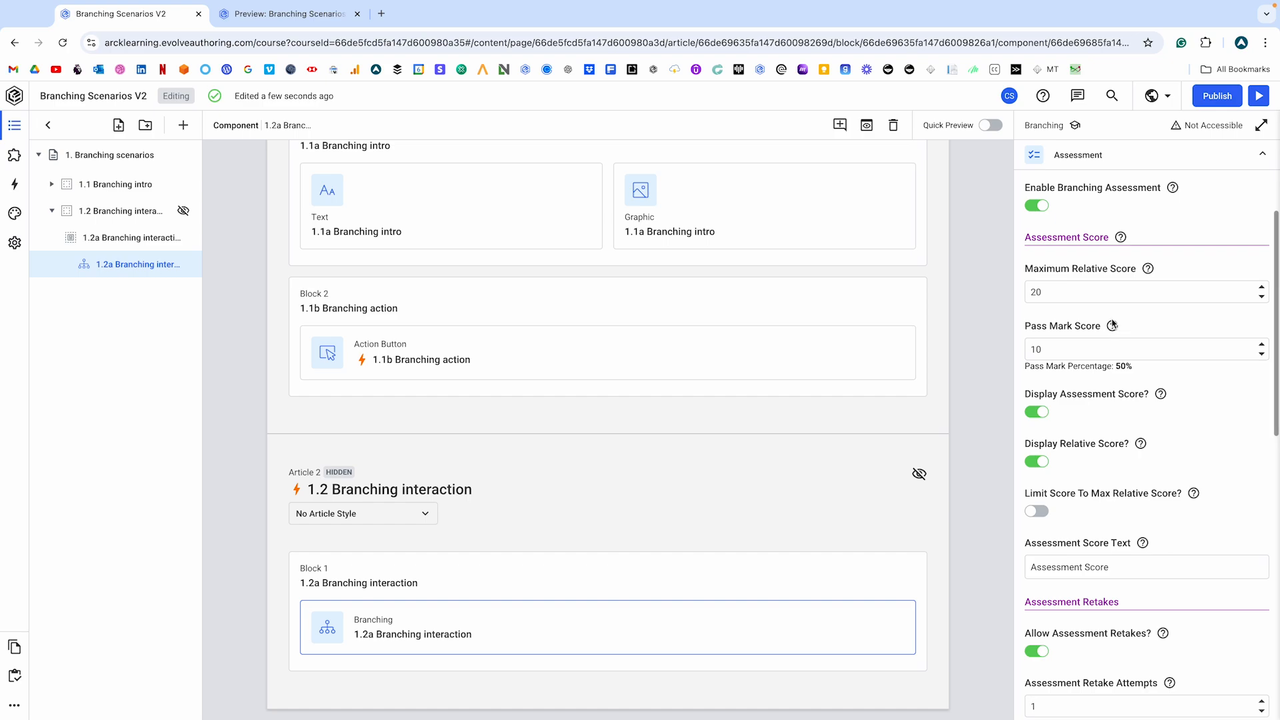
left_click(1119, 165)
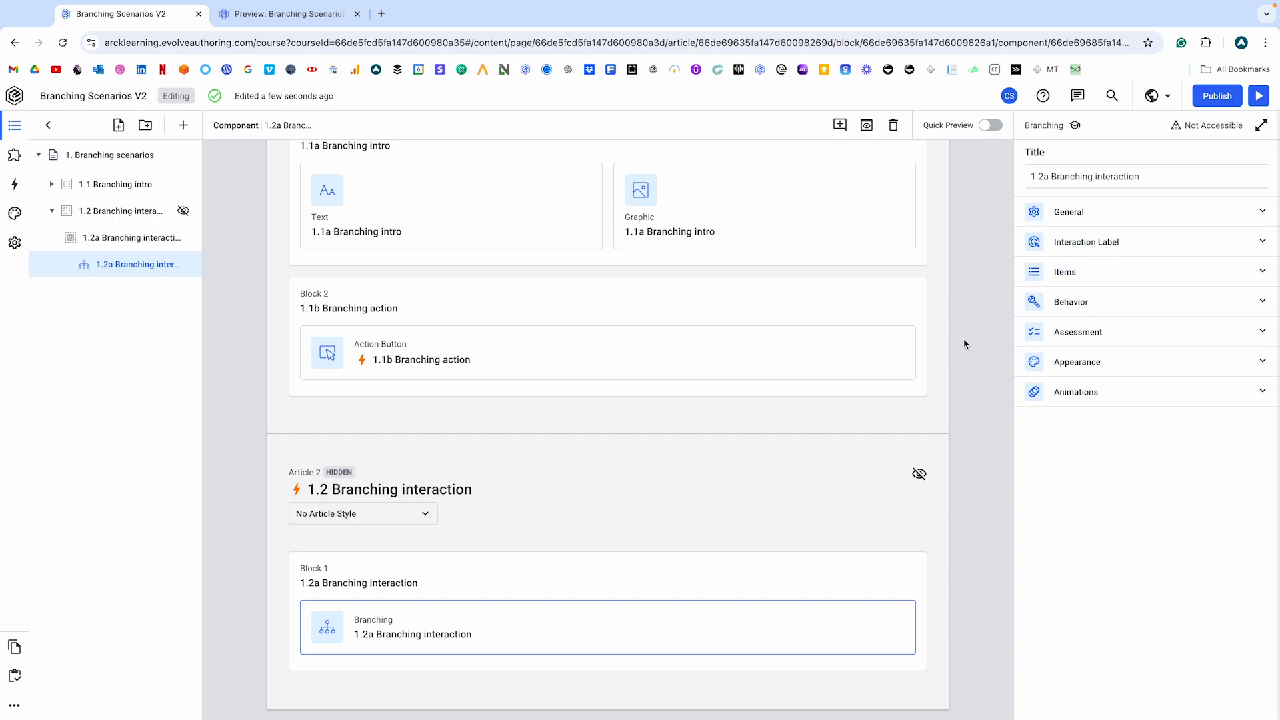
left_click(1103, 335)
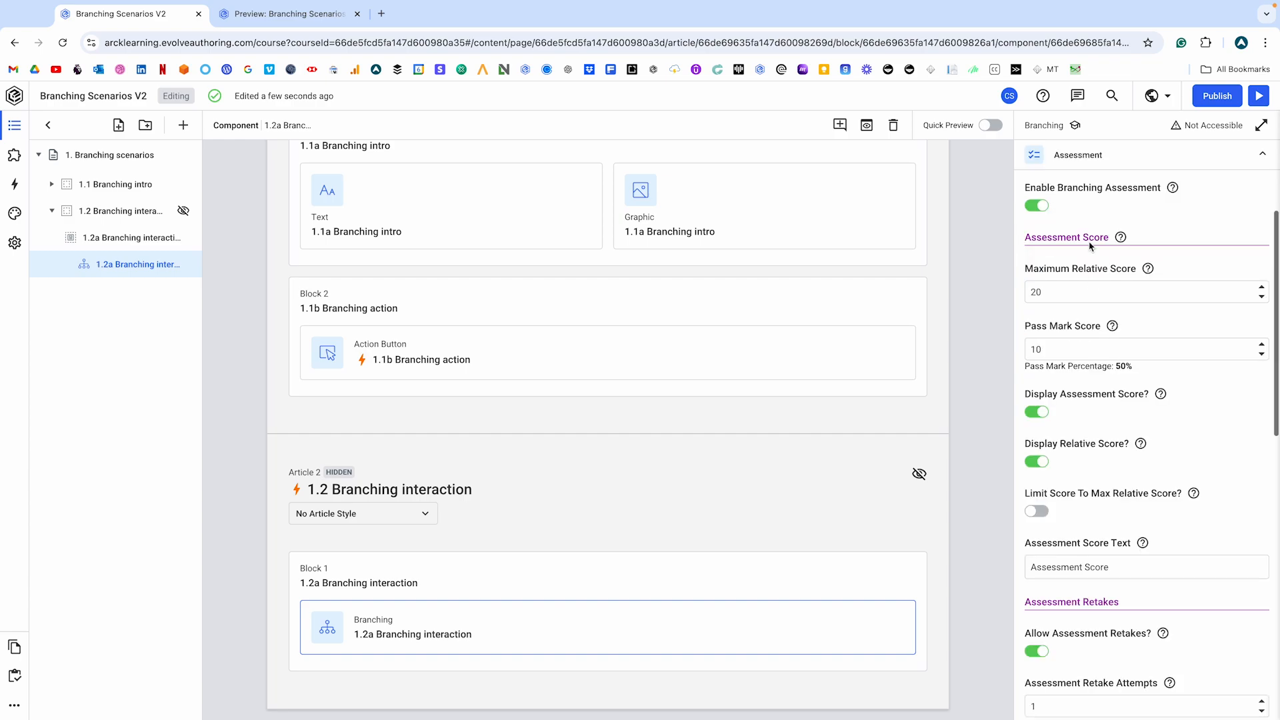
left_click(1084, 163)
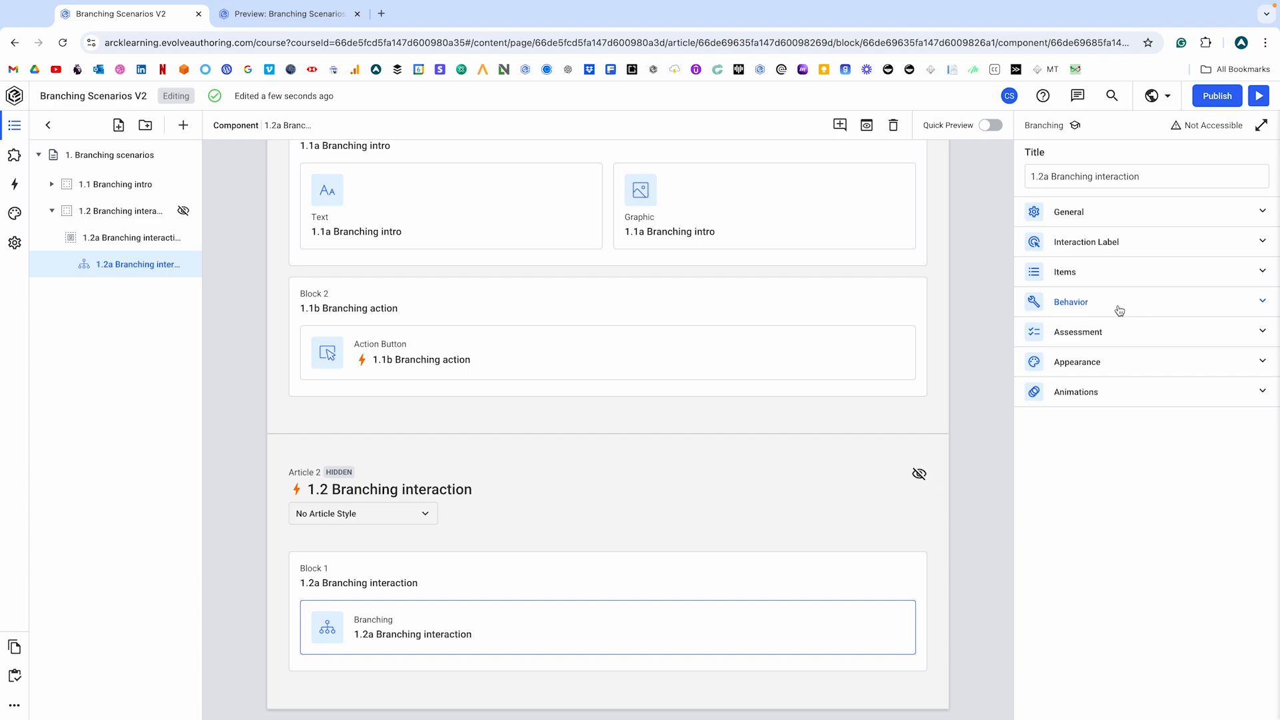
Examine the branching component's Behavior and Appearance settings, and return to its Assessment settings.
left_click(1097, 305)
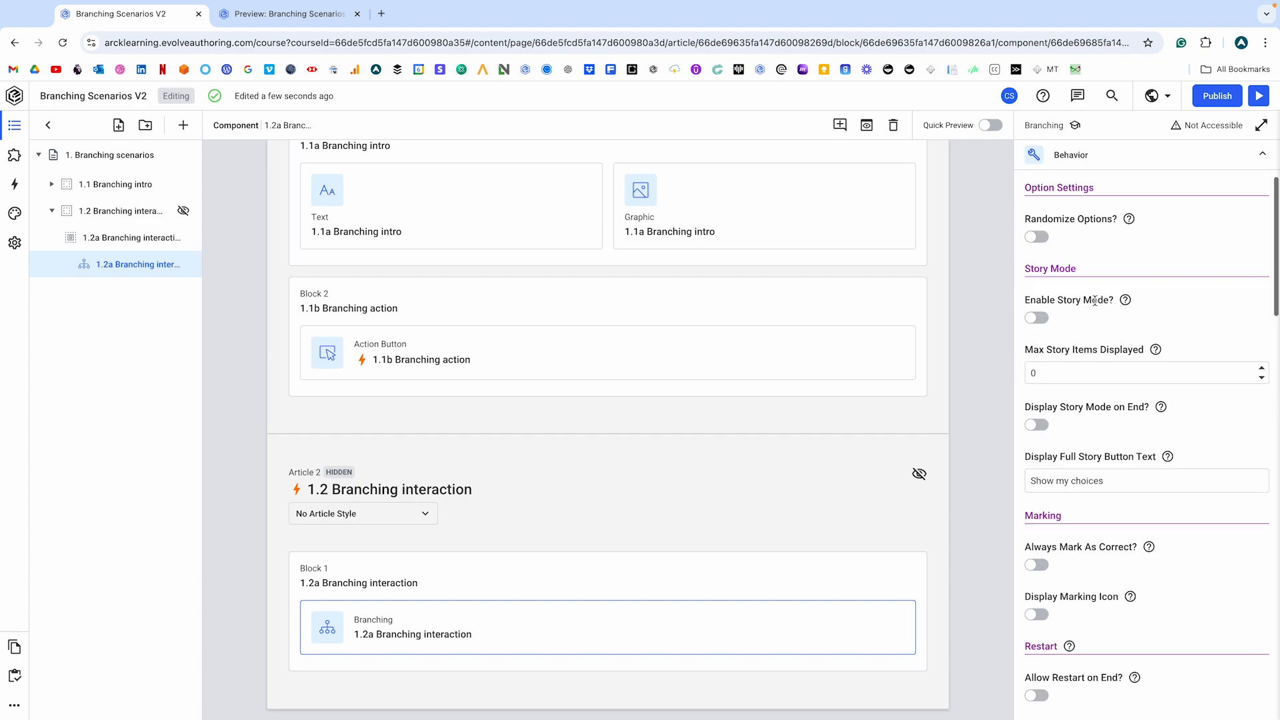
scroll(1125, 408, "down", 4)
scroll(1120, 403, "down", 3)
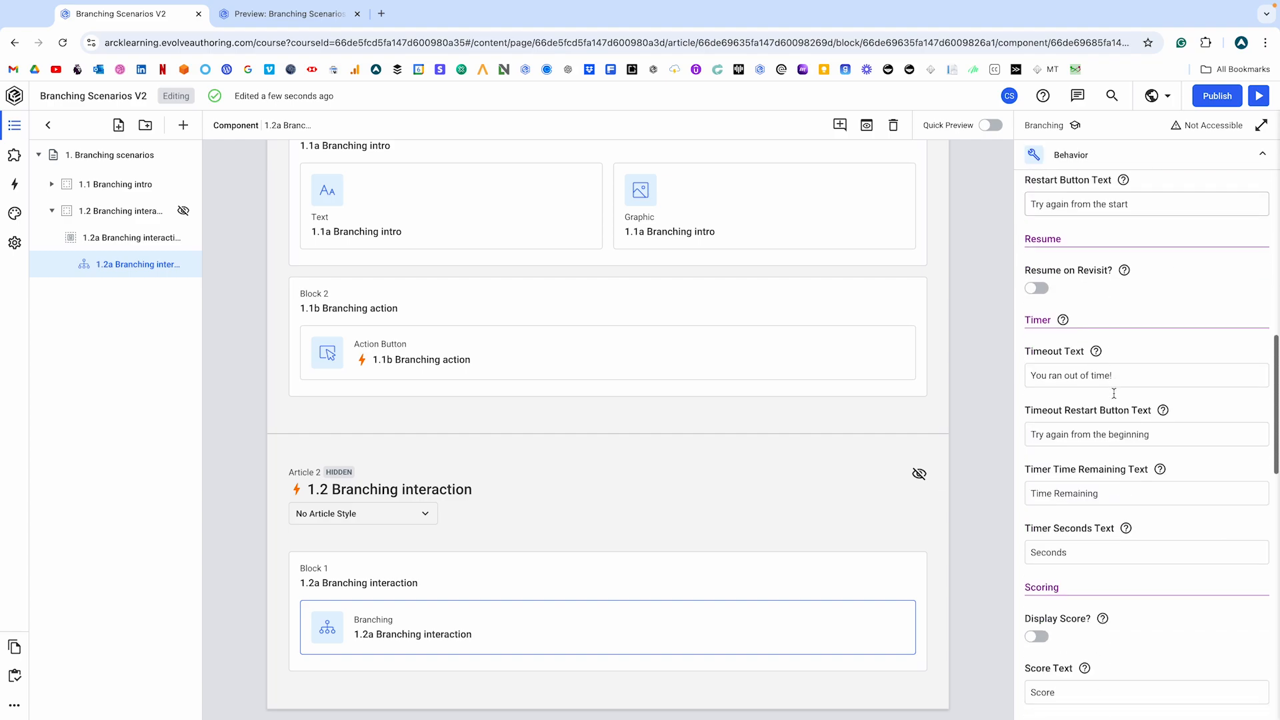
scroll(1120, 373, "up", 10)
left_click(1111, 304)
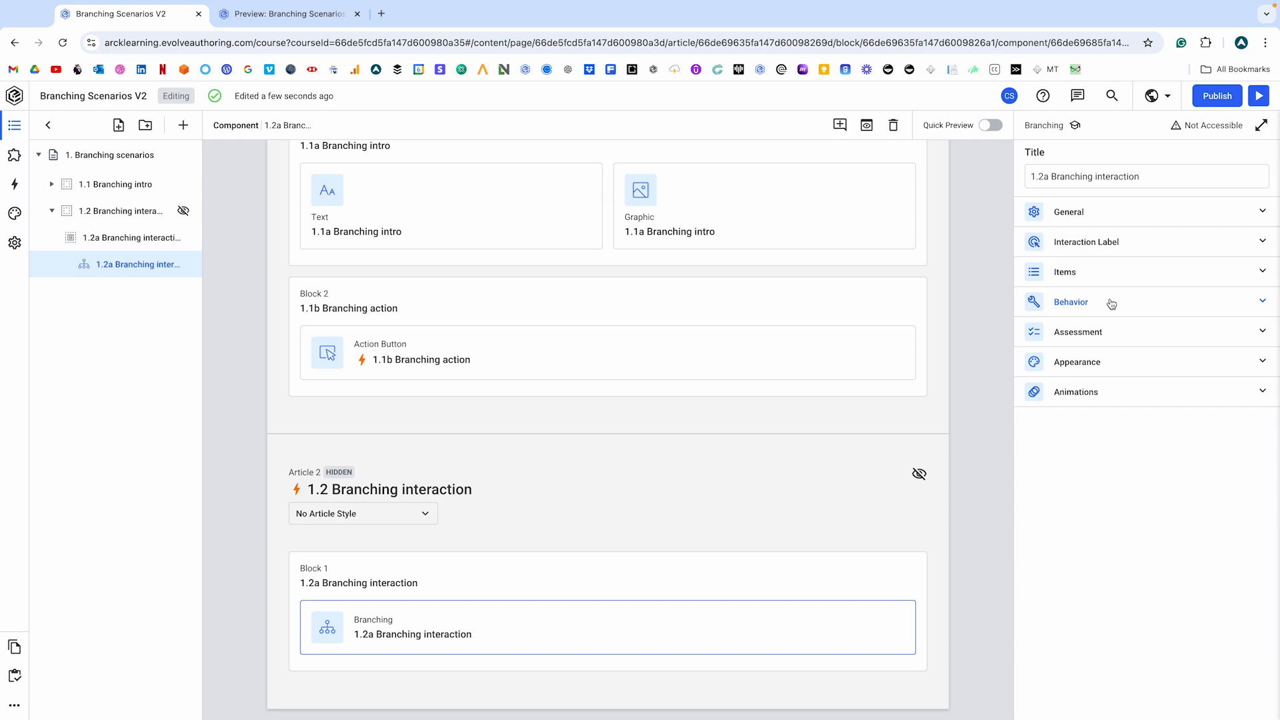
left_click(1100, 364)
left_click(1087, 160)
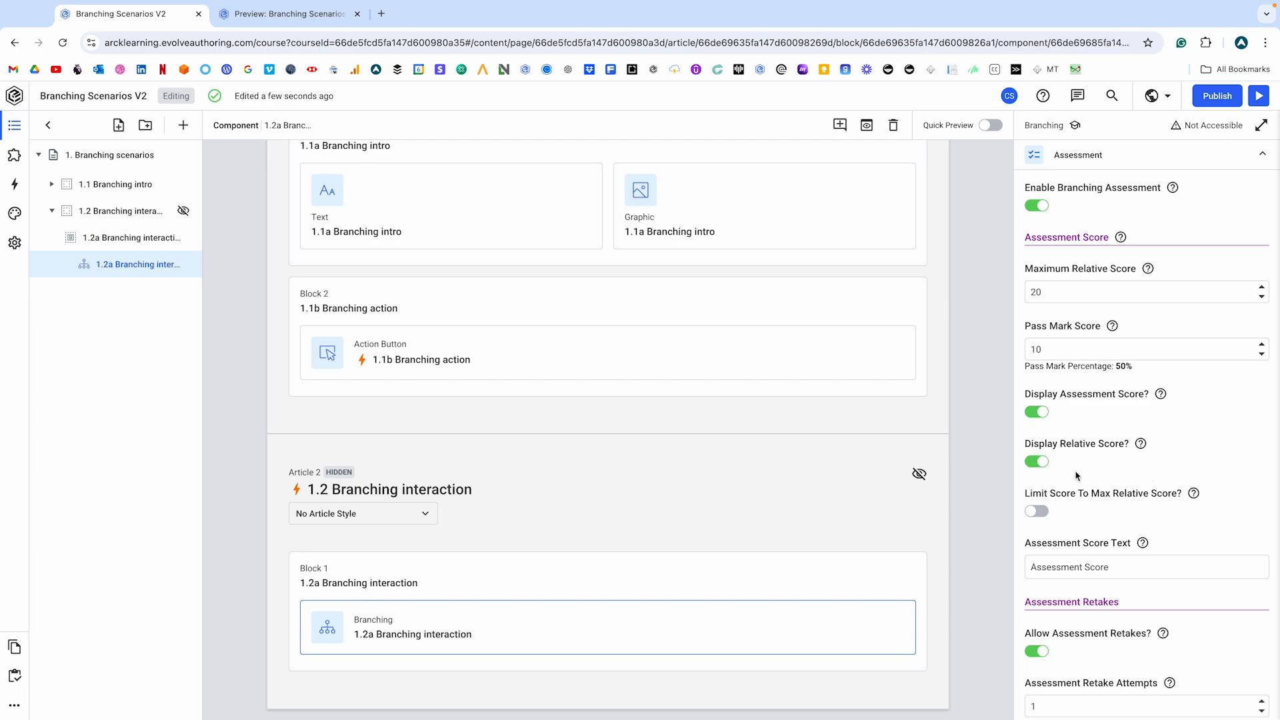
Start the branching scenario in the course preview and answer the first question with Excellent choice.
left_click(263, 13)
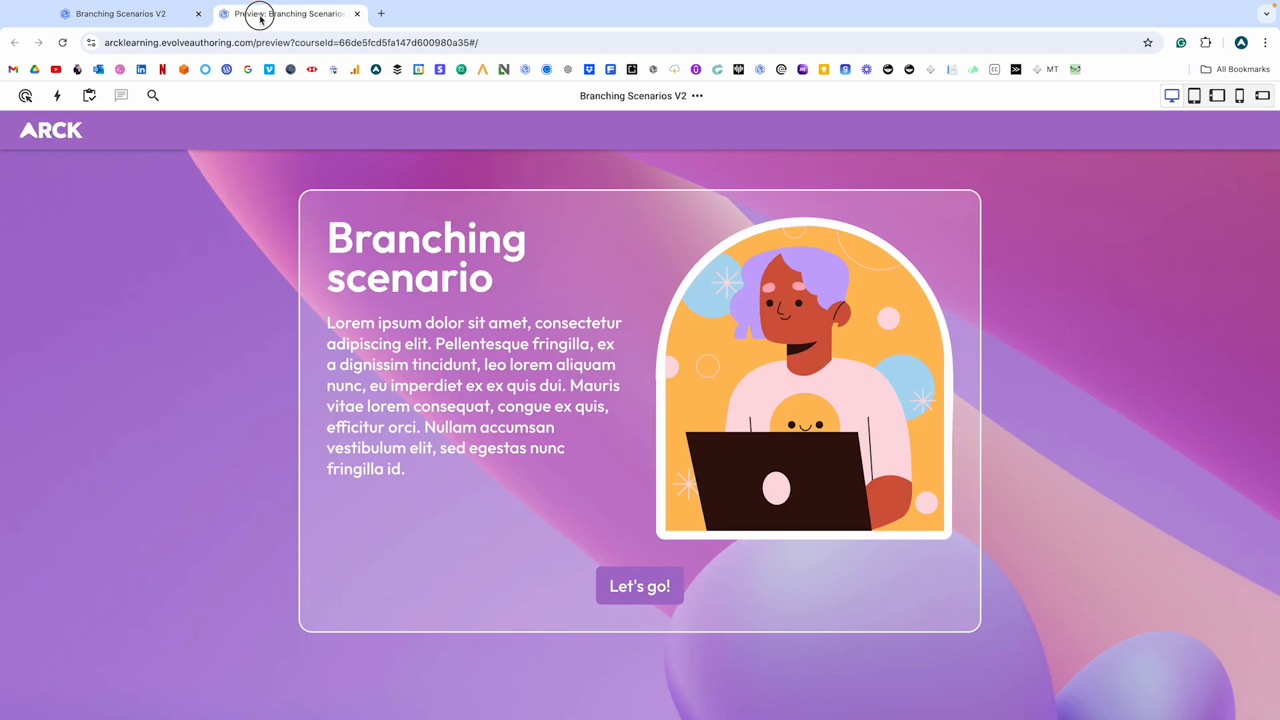
left_click(608, 582)
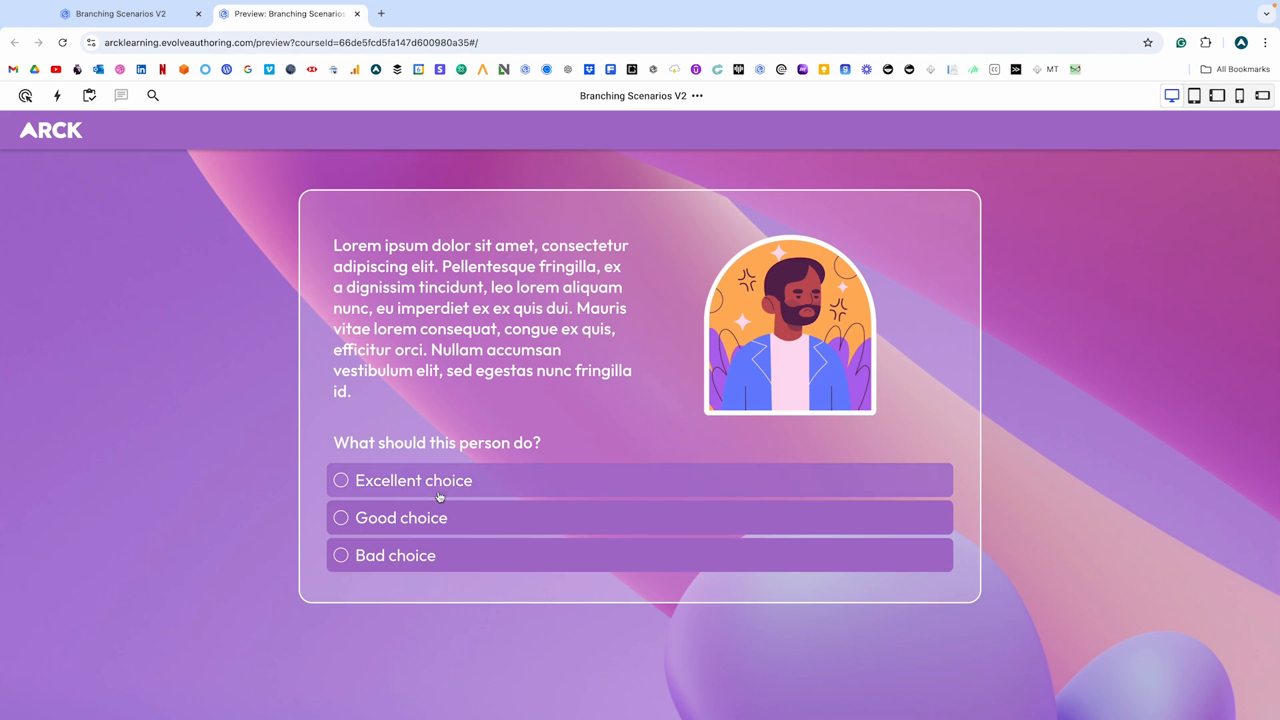
left_click(569, 505)
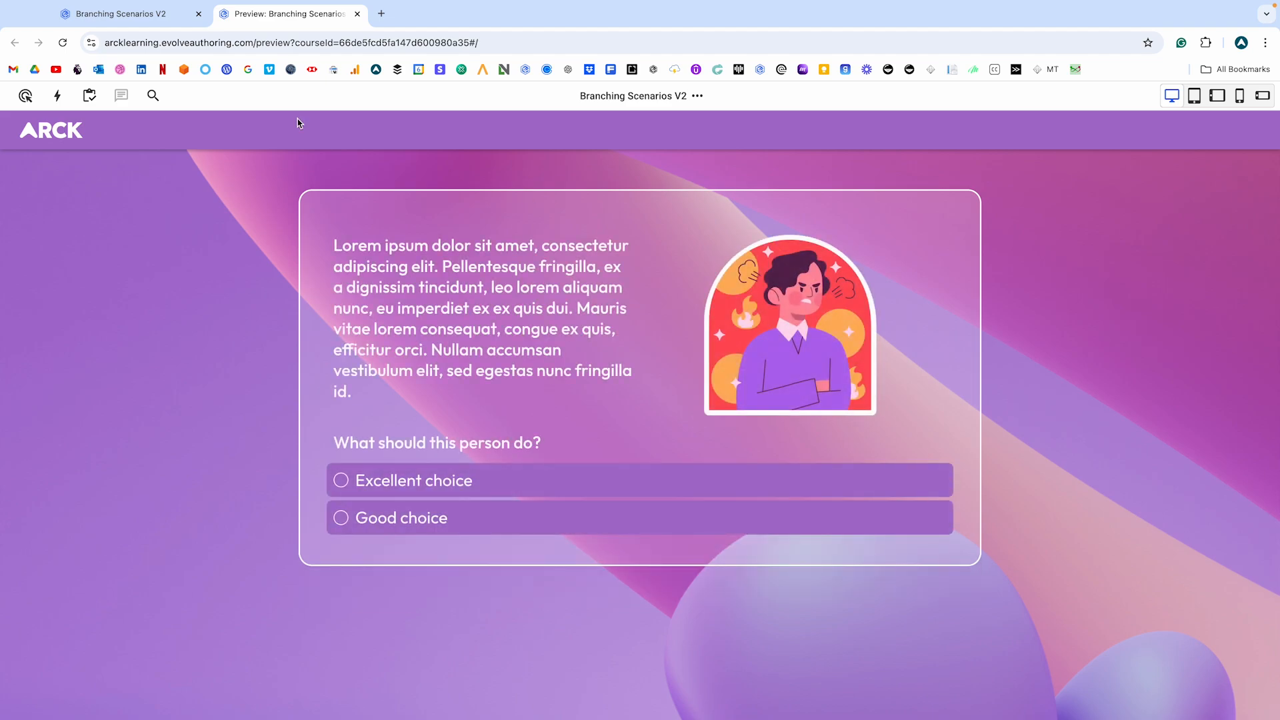
In the course editor, enable Display Score in the branching component's Behavior settings.
left_click(97, 15)
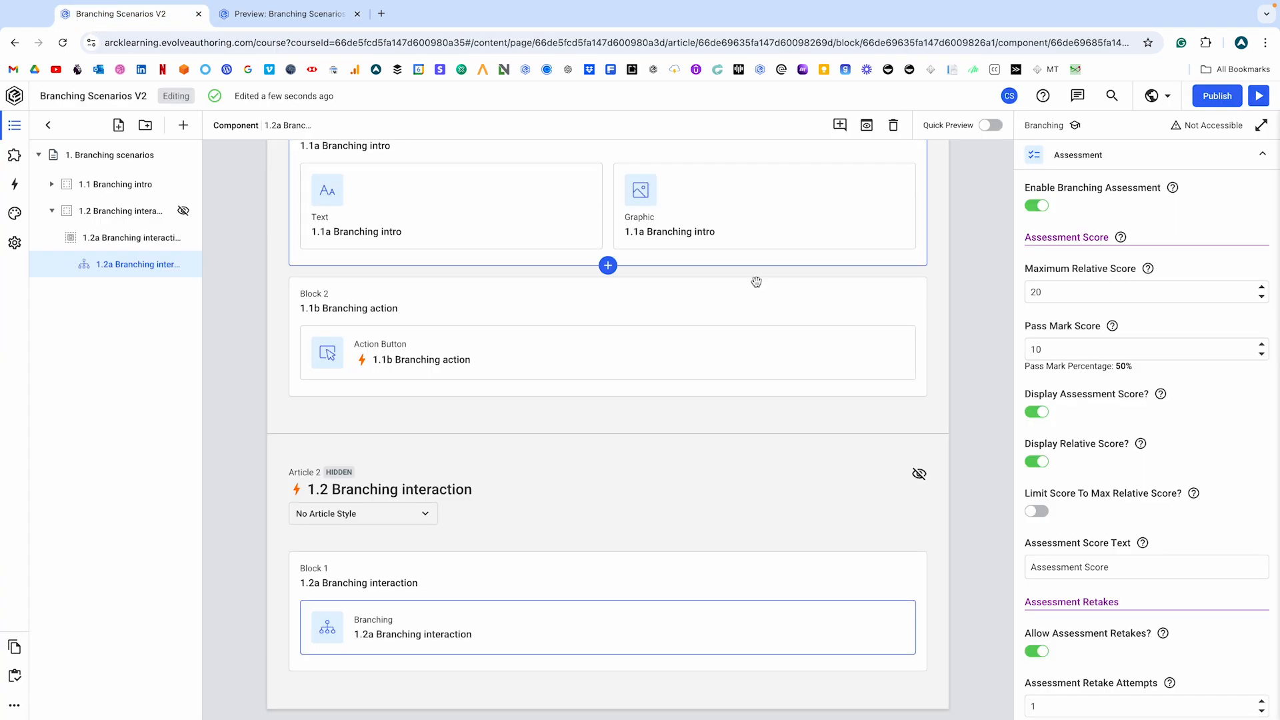
left_click(1090, 156)
left_click(1092, 304)
scroll(1125, 405, "down", 3)
scroll(1125, 404, "down", 10)
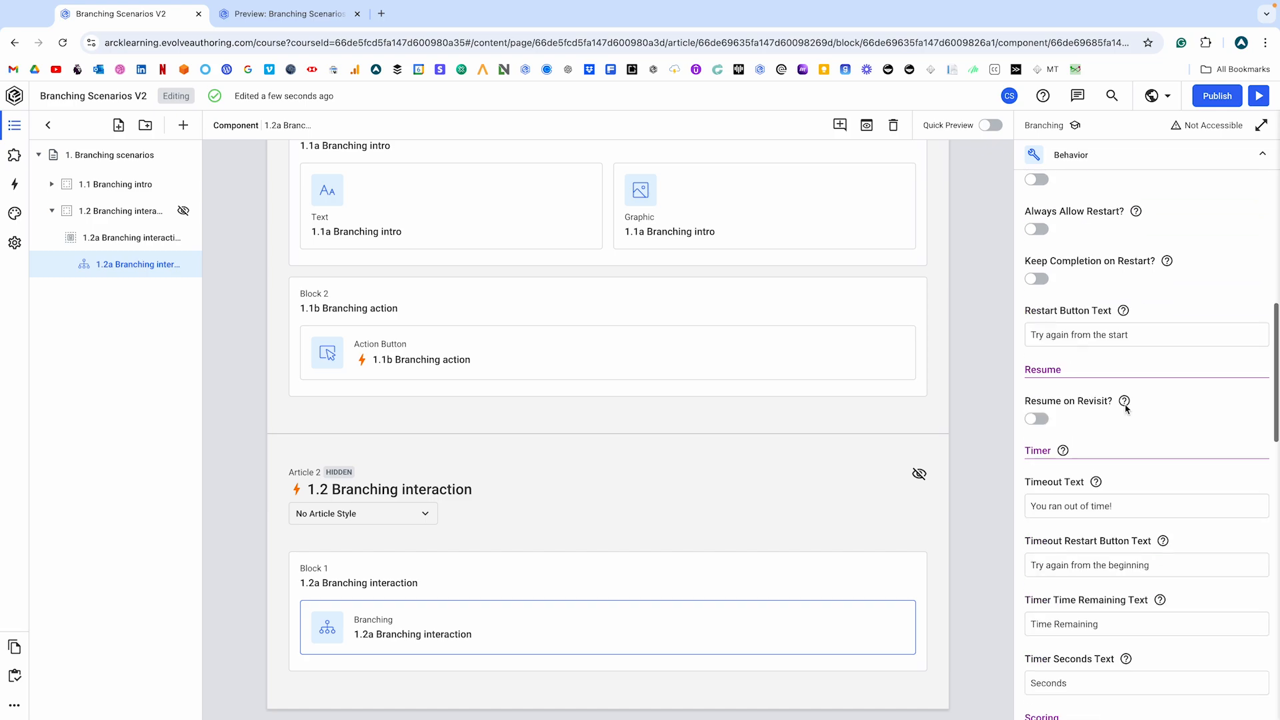
left_click(1037, 301)
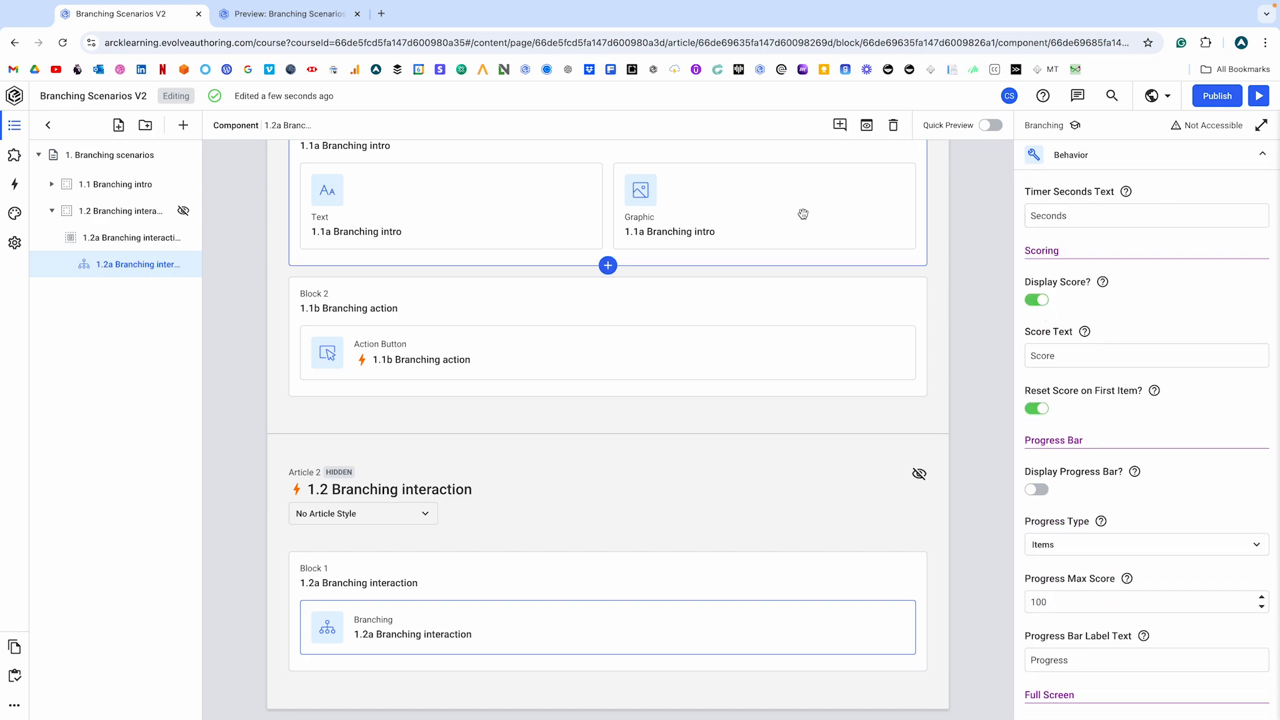
Start the scenario in the preview to check the score display on the first question, and return to the editor.
left_click(294, 14)
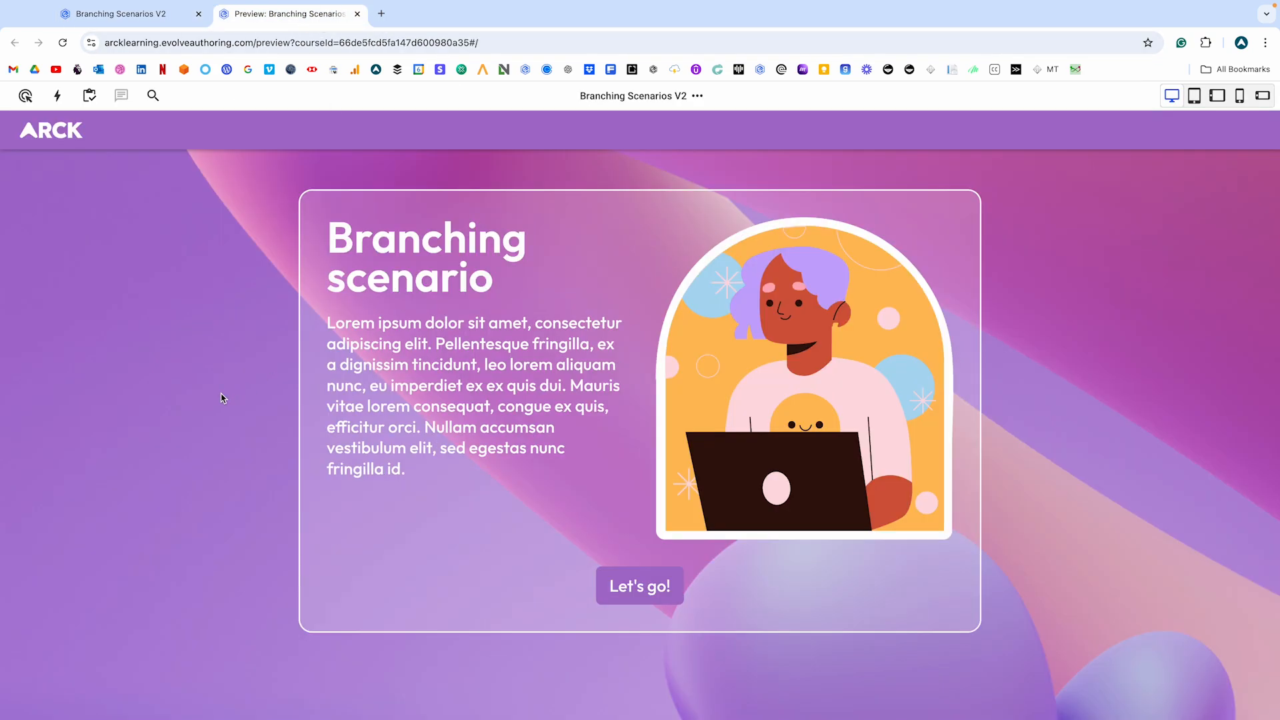
left_click(628, 598)
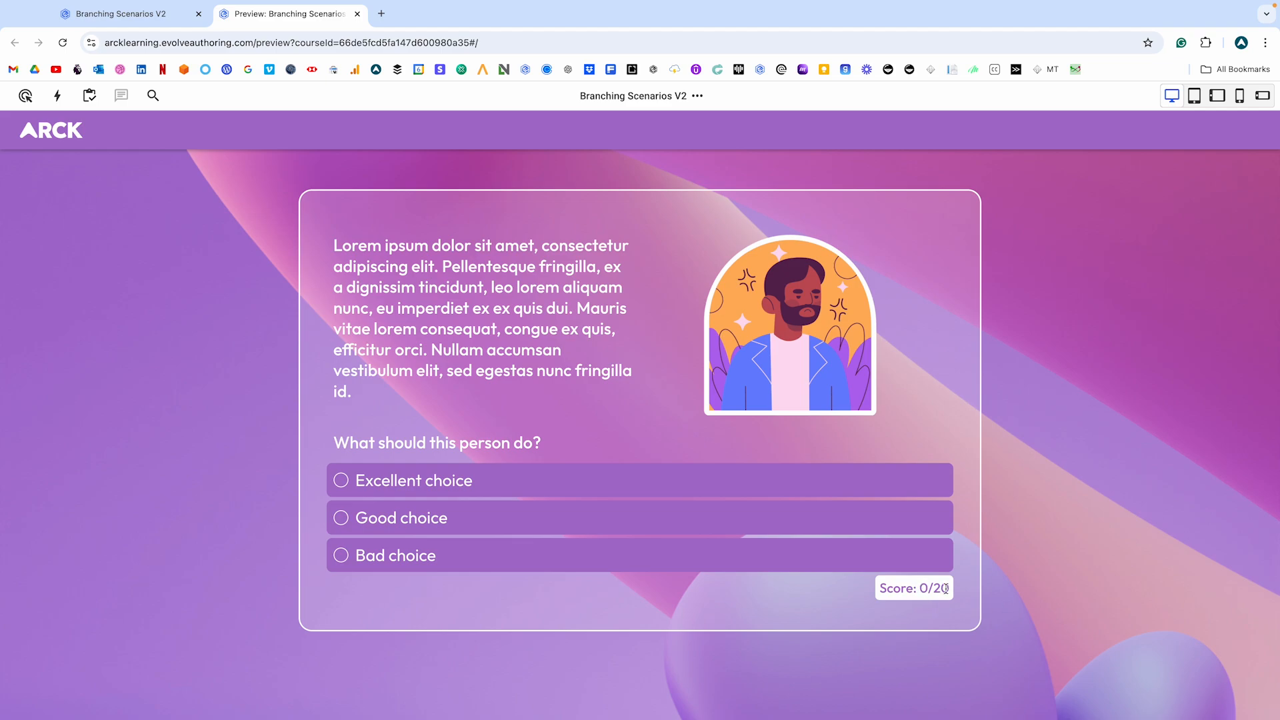
left_click(160, 14)
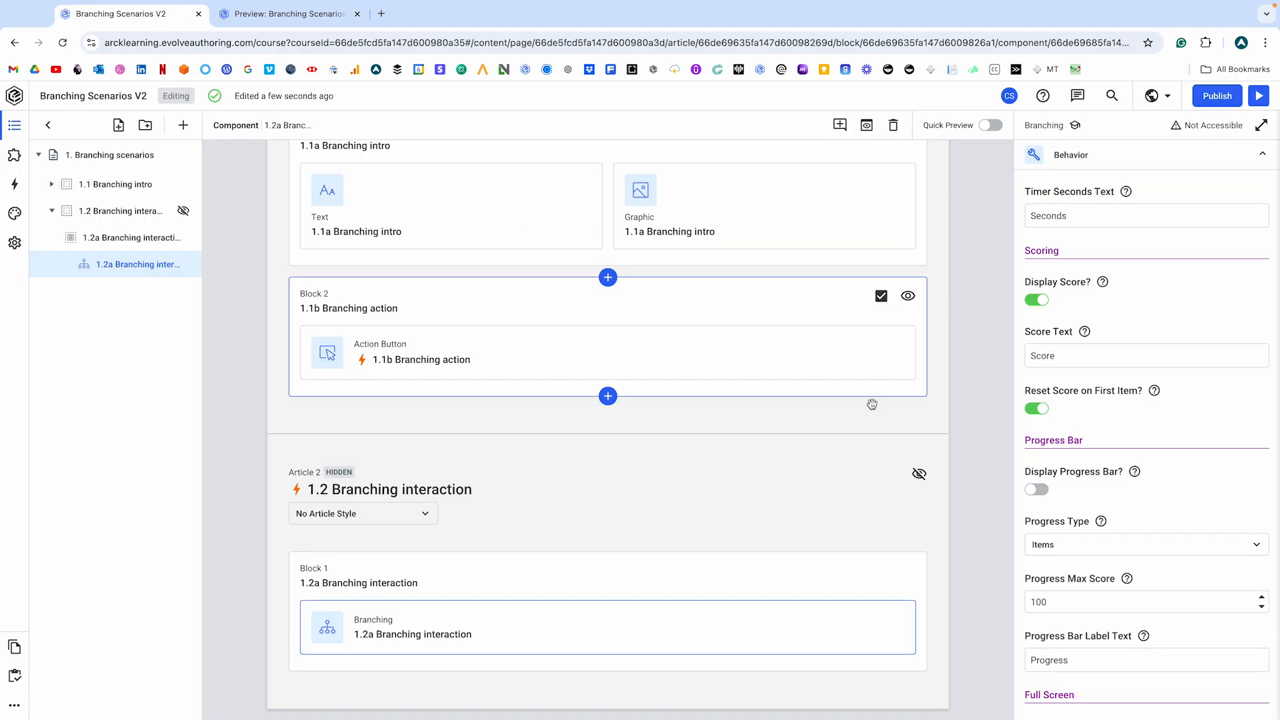
Turn off Display Relative Score in the branching component's Assessment settings.
left_click(1037, 409)
left_click(1120, 160)
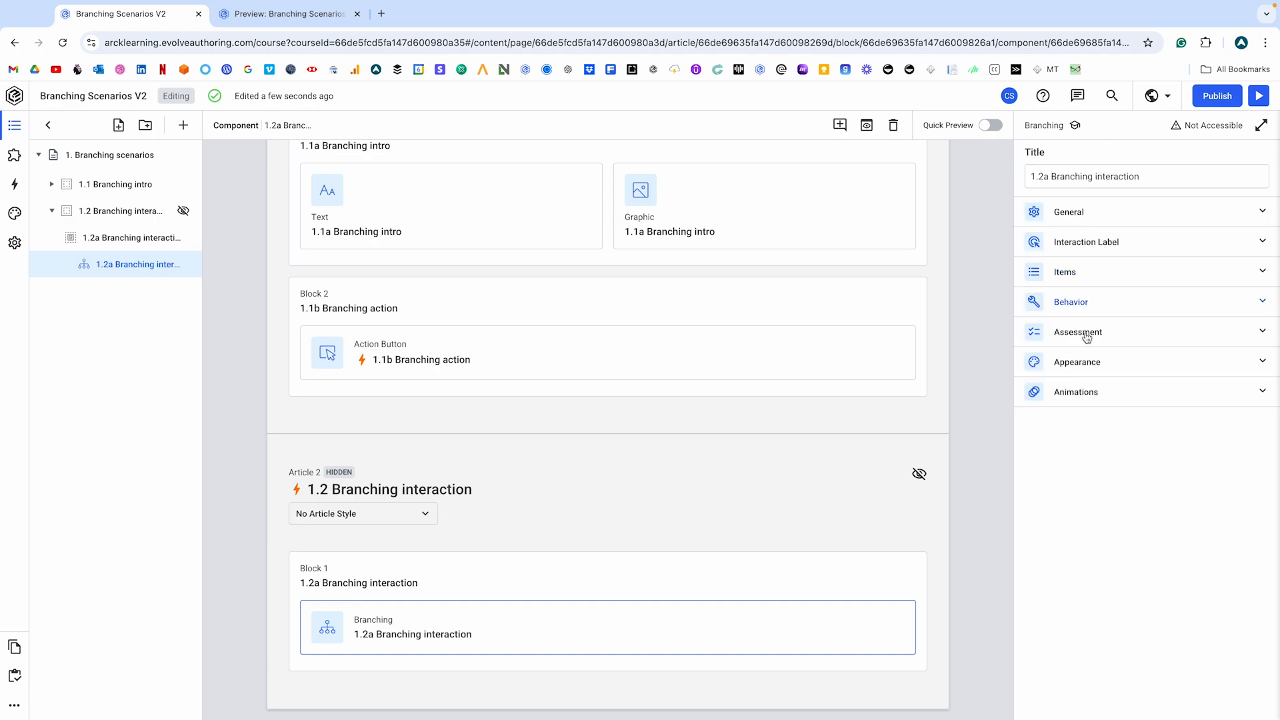
left_click(1080, 339)
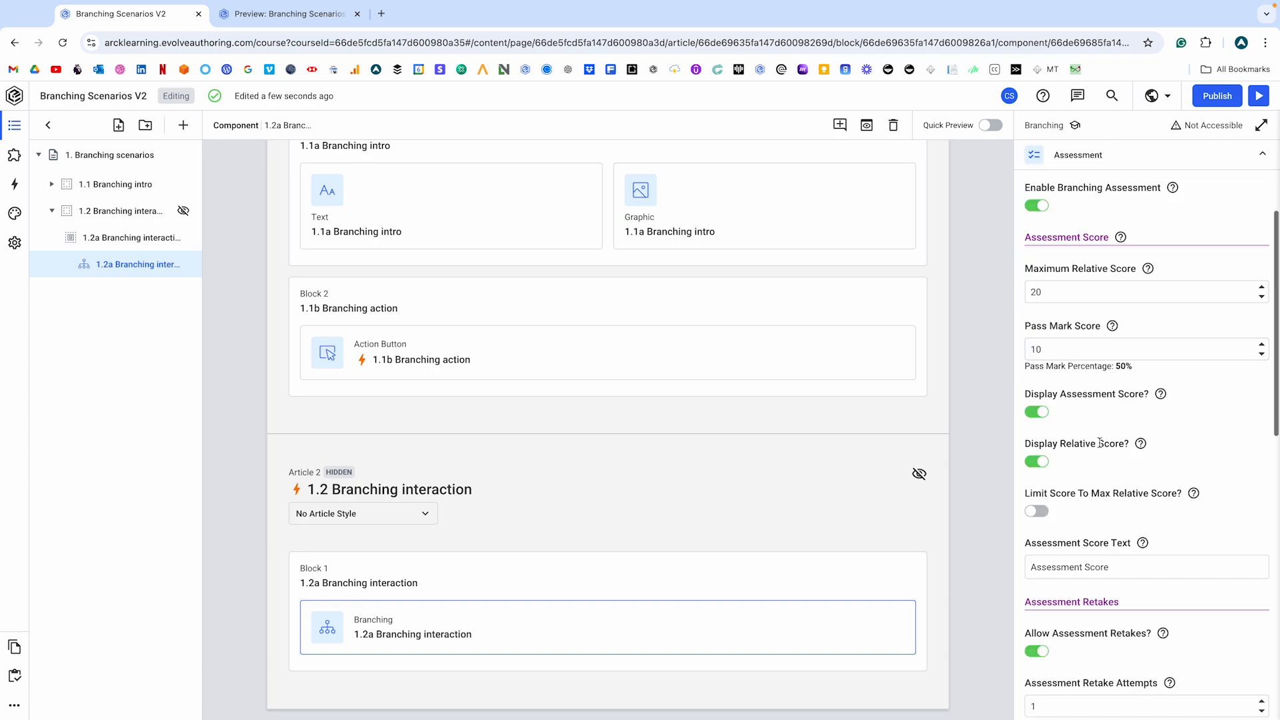
left_click(1040, 461)
Check the score display in the preview by starting the scenario and answering Excellent choice, and return to the course editor.
left_click(236, 20)
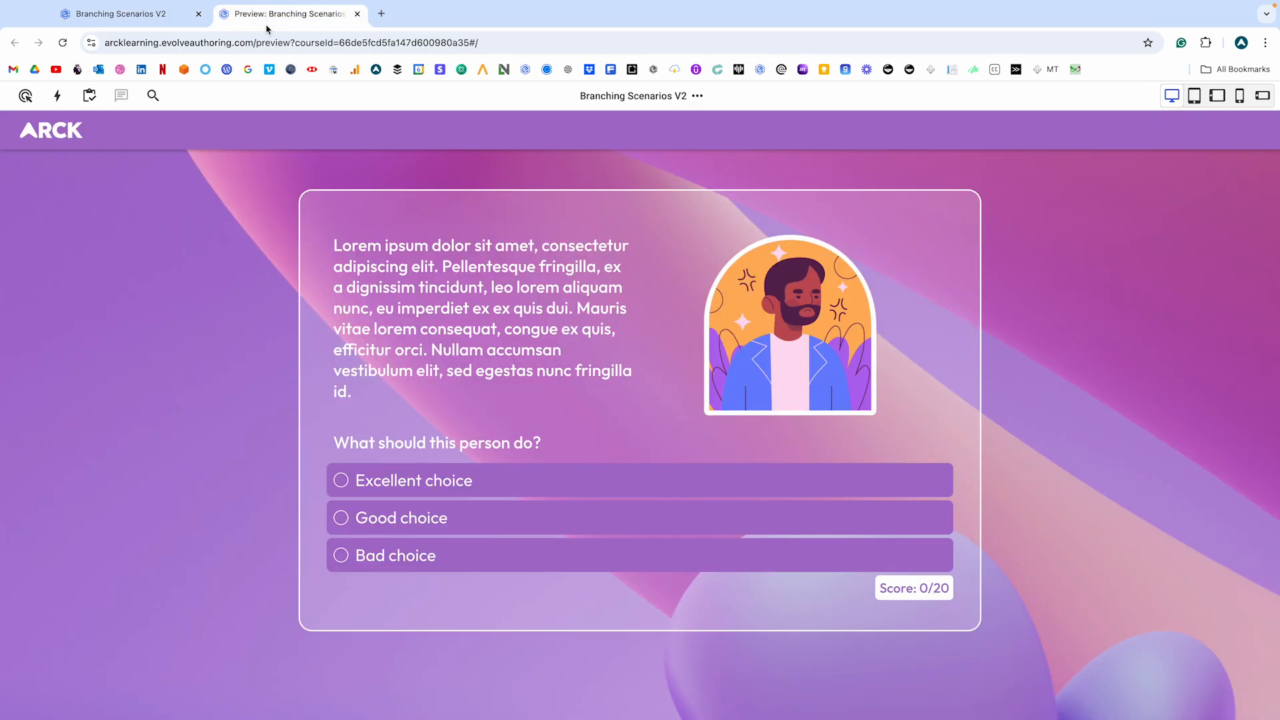
left_click(635, 604)
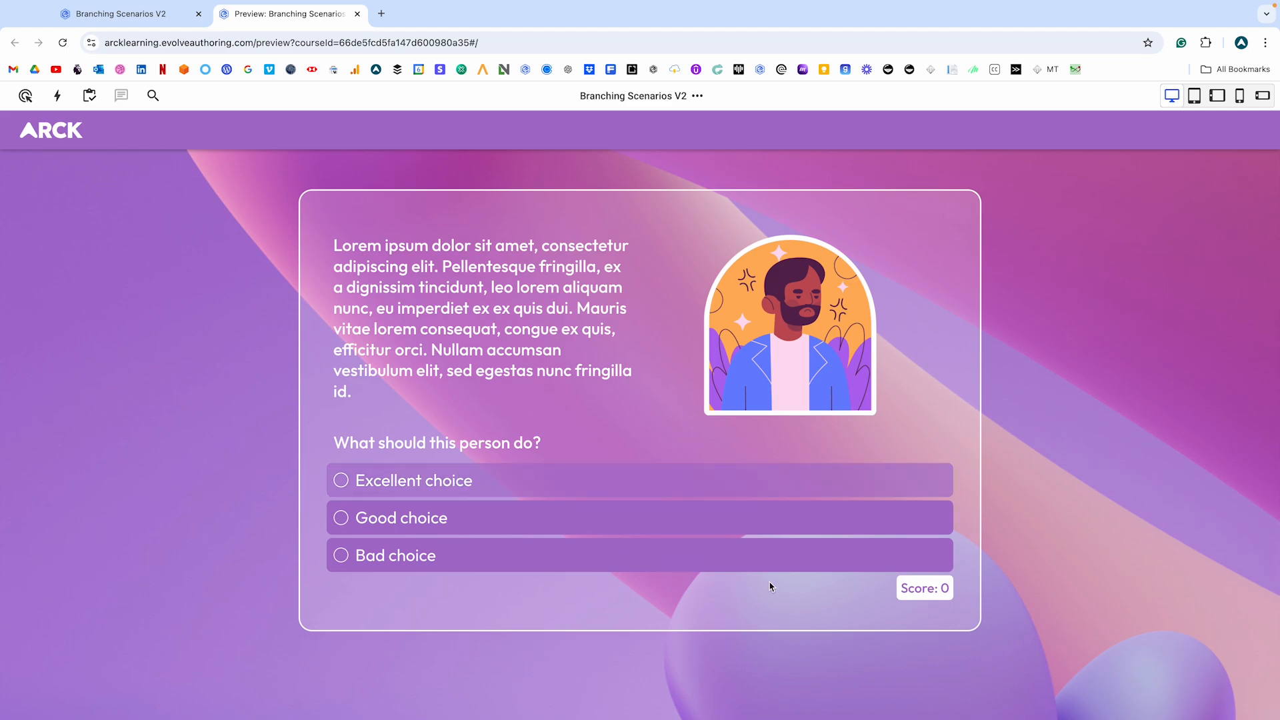
left_click(580, 496)
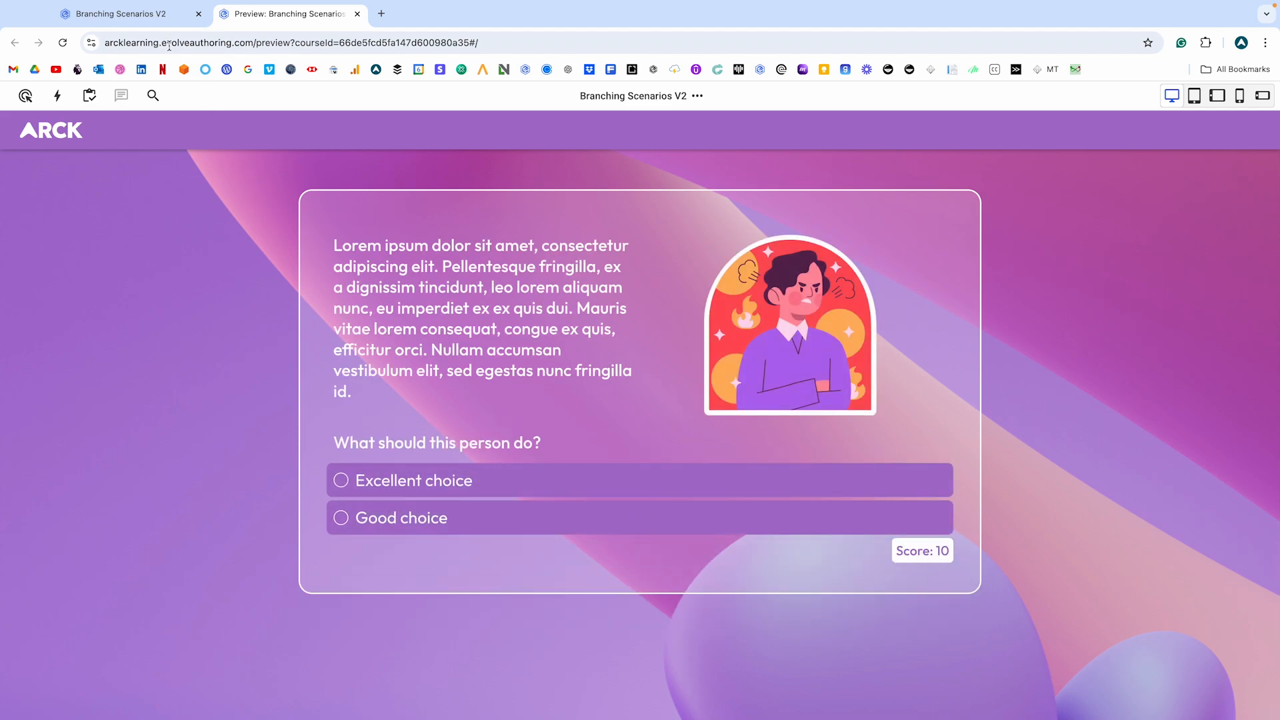
left_click(120, 13)
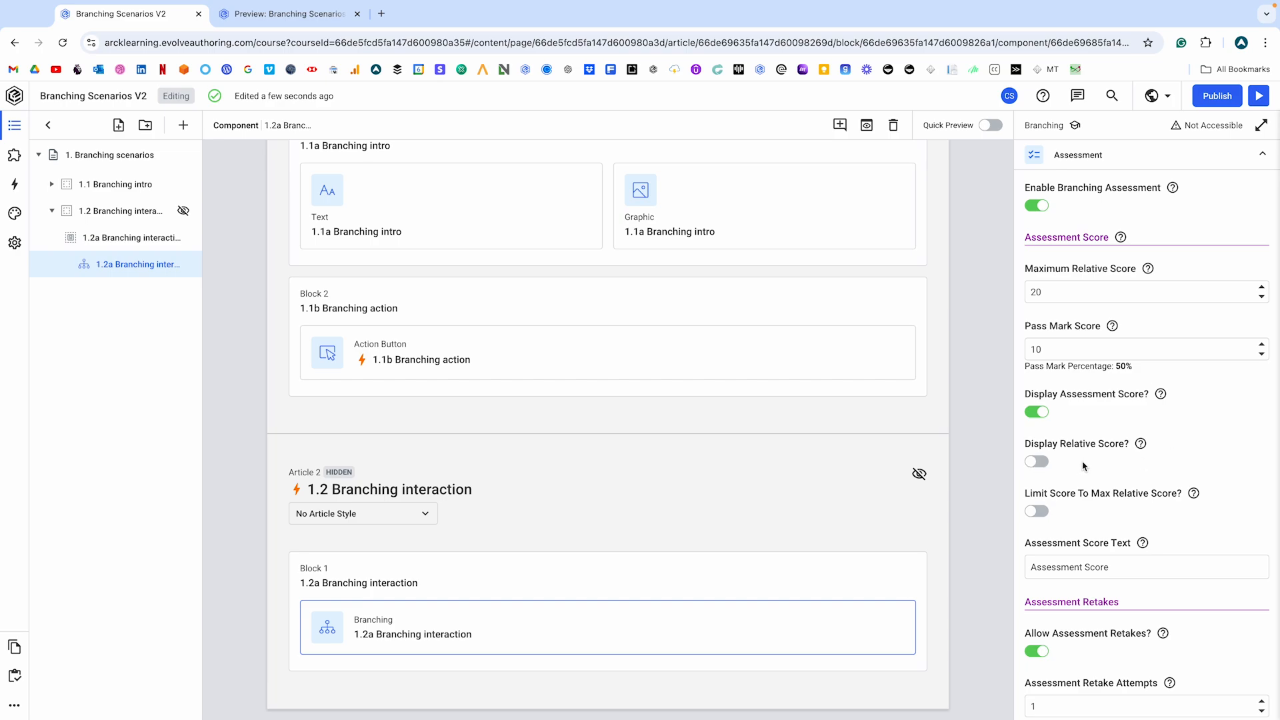